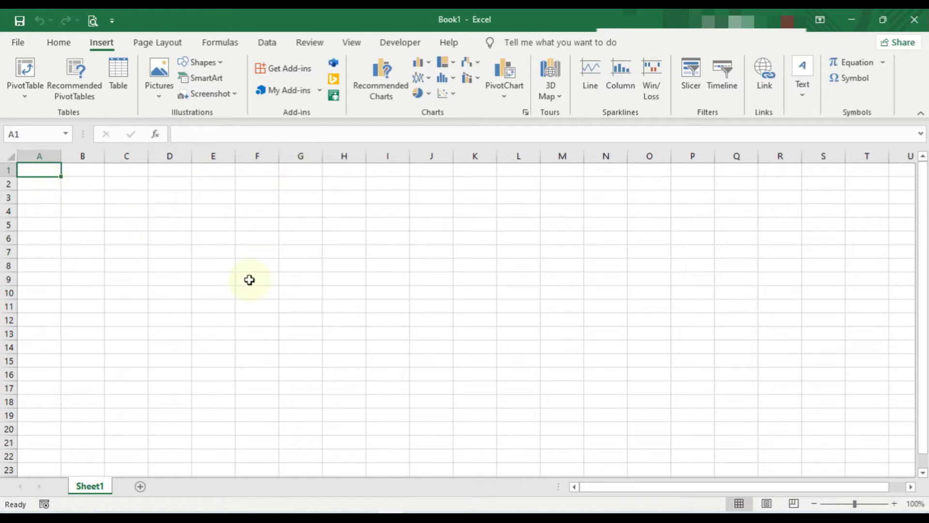
# Browse the Home and Insert ribbons and the Shapes gallery, then show the Insert Text options.
pyautogui.click(58, 44)
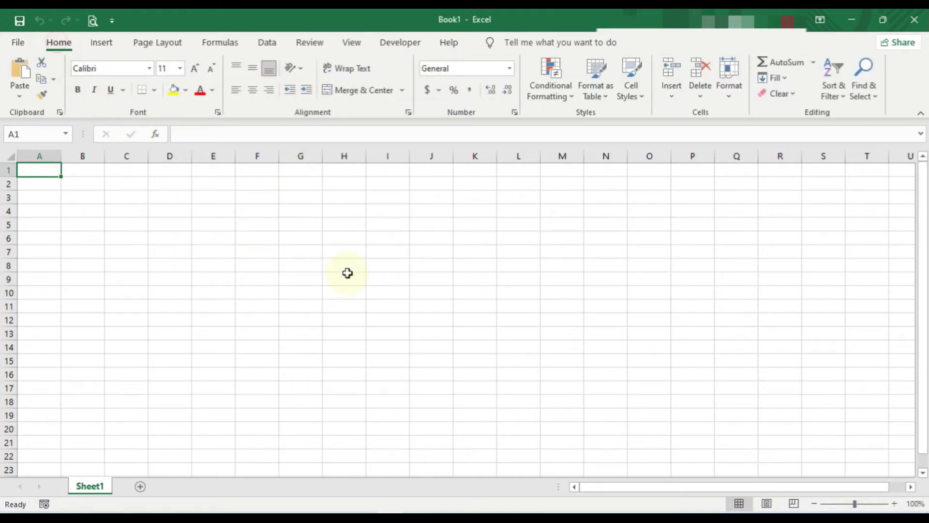
pyautogui.click(101, 43)
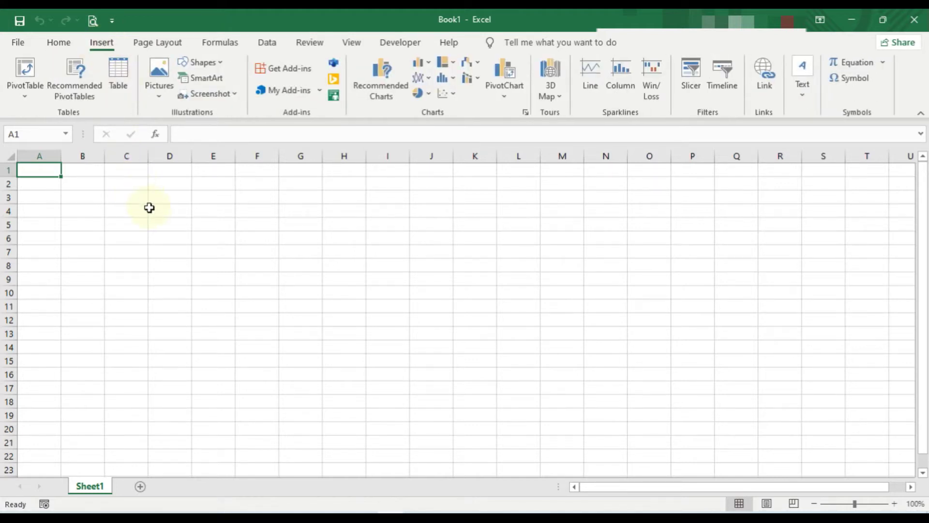
pyautogui.click(224, 63)
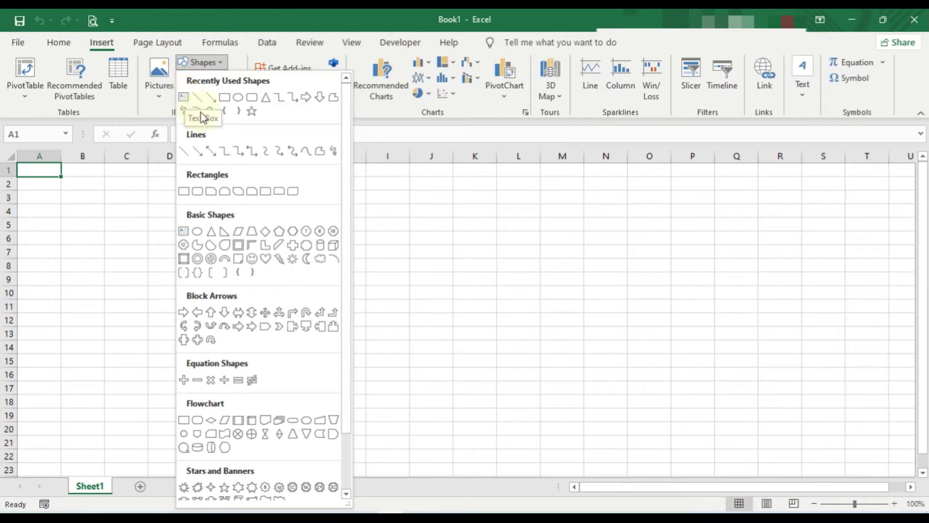
pyautogui.click(397, 199)
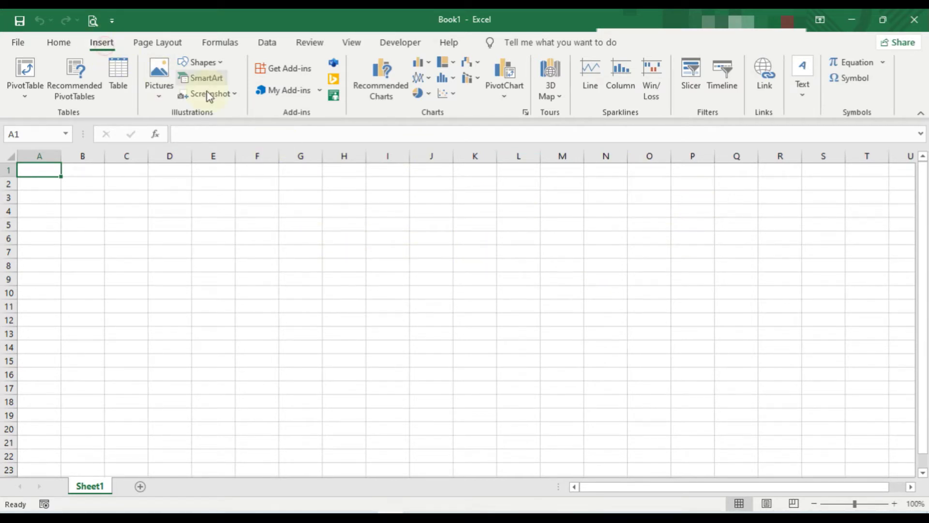
pyautogui.click(803, 96)
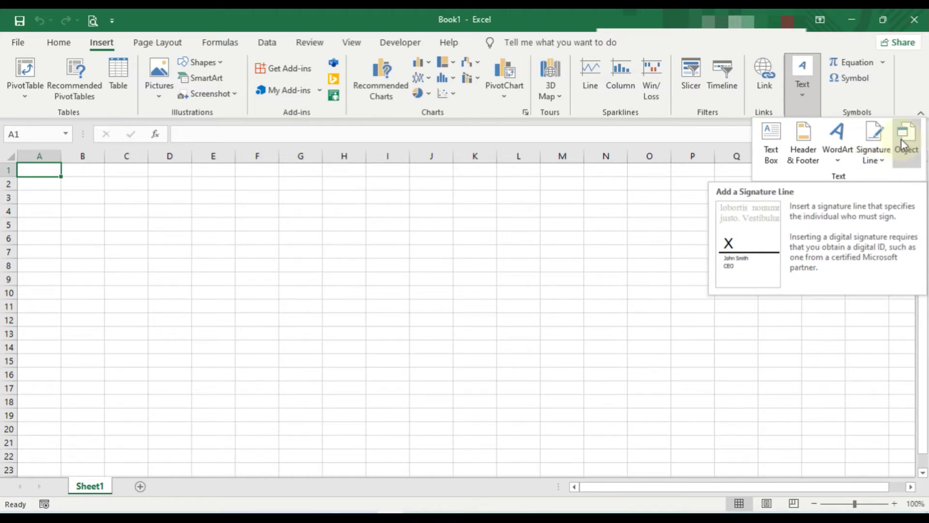
# Draw a text box from about D5 to column O, row 12, adjusting its width and height.
pyautogui.click(775, 147)
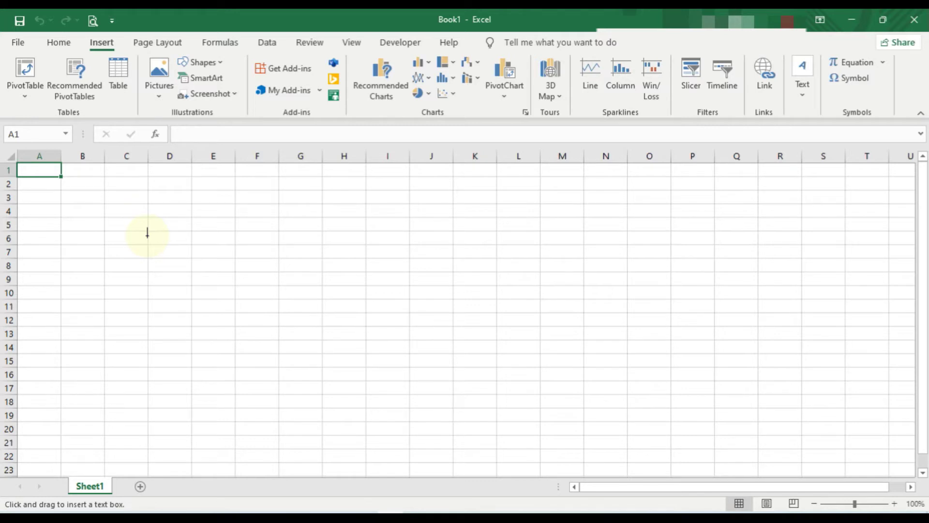
pyautogui.moveTo(151, 226)
pyautogui.mouseDown()
pyautogui.moveTo(363, 320)
pyautogui.moveTo(586, 325)
pyautogui.moveTo(647, 315)
pyautogui.moveTo(618, 328)
pyautogui.moveTo(612, 345)
pyautogui.moveTo(634, 327)
pyautogui.moveTo(621, 331)
pyautogui.mouseUp()
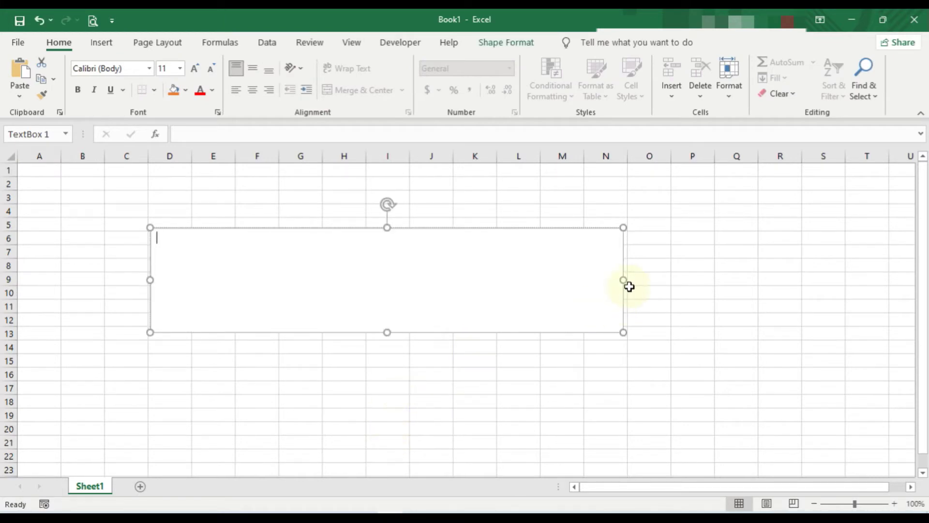
pyautogui.moveTo(622, 280)
pyautogui.mouseDown()
pyautogui.moveTo(379, 284)
pyautogui.moveTo(674, 290)
pyautogui.mouseUp()
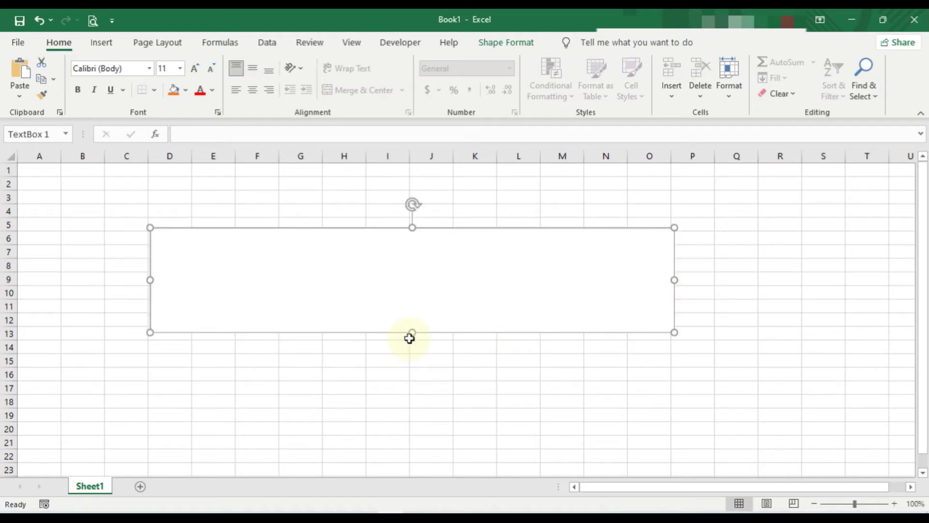
pyautogui.moveTo(413, 333)
pyautogui.mouseDown()
pyautogui.moveTo(422, 364)
pyautogui.moveTo(426, 328)
pyautogui.mouseUp()
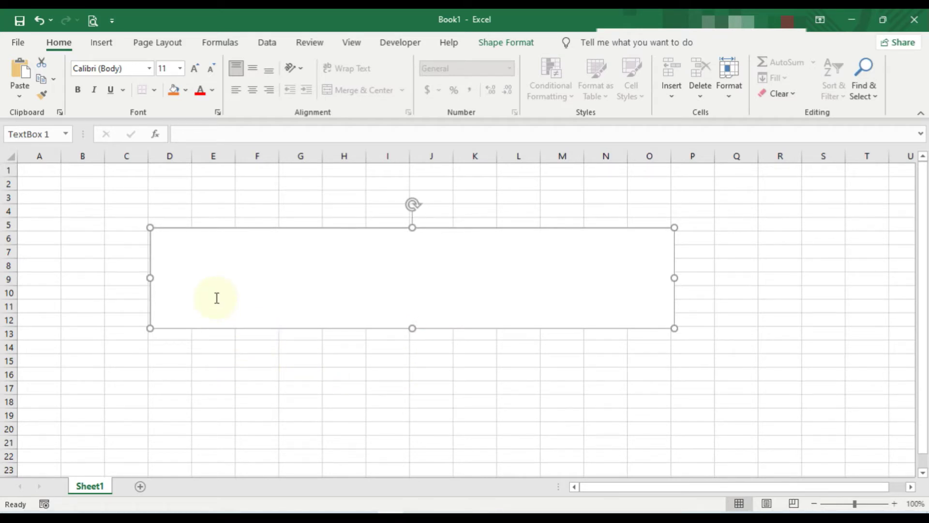
pyautogui.click(170, 253)
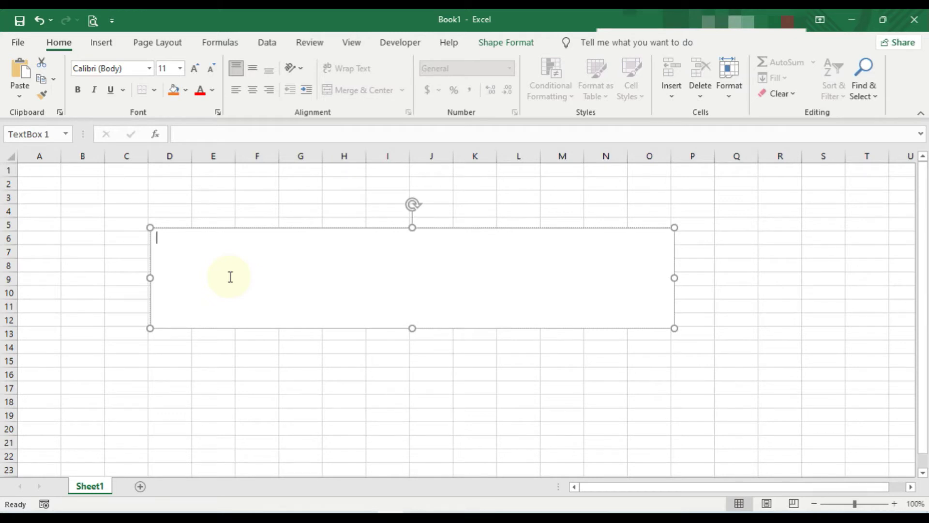
# Type 'Voici mon tets' in the text box and correct the last word to 'test'.
pyautogui.write('Voici ')
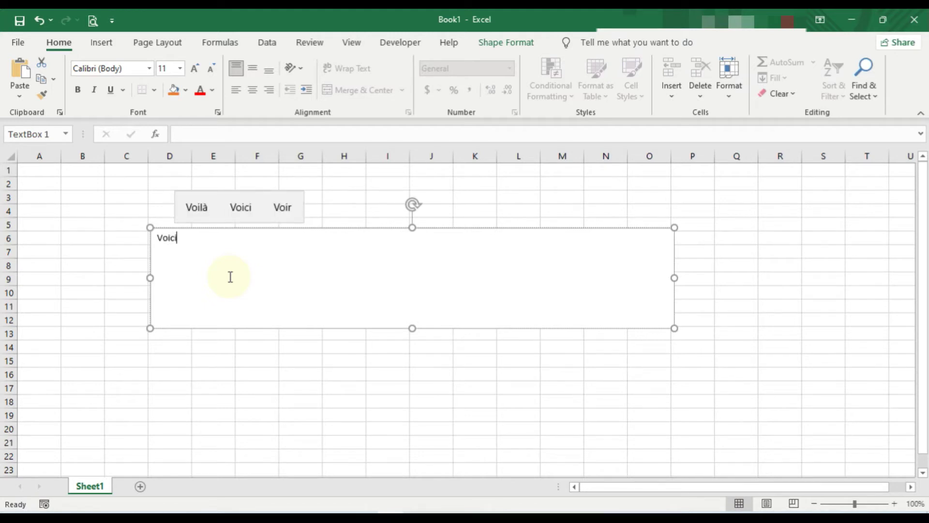
pyautogui.write('mon ')
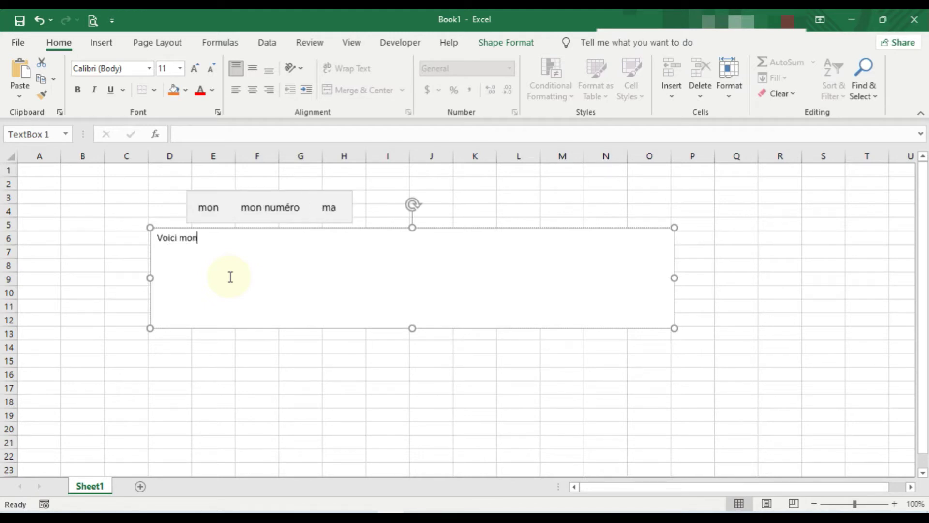
pyautogui.write('tets')
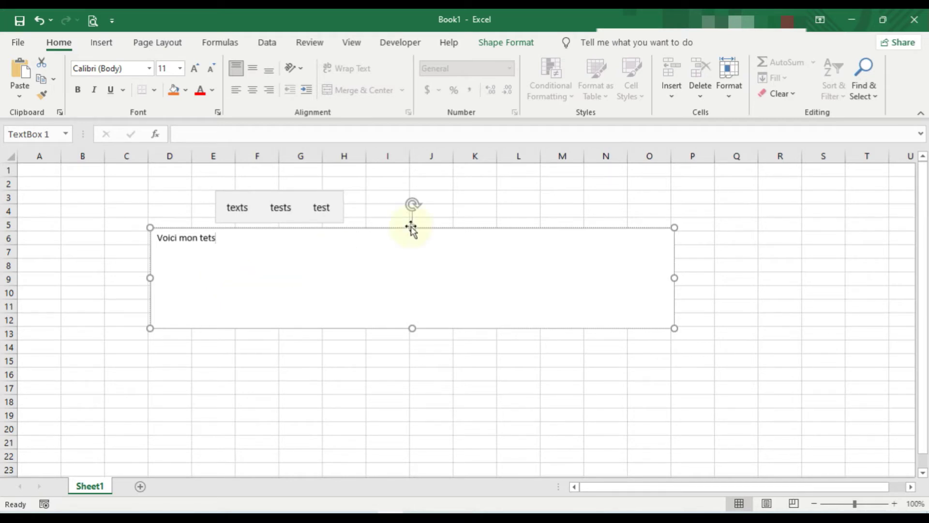
pyautogui.click(457, 374)
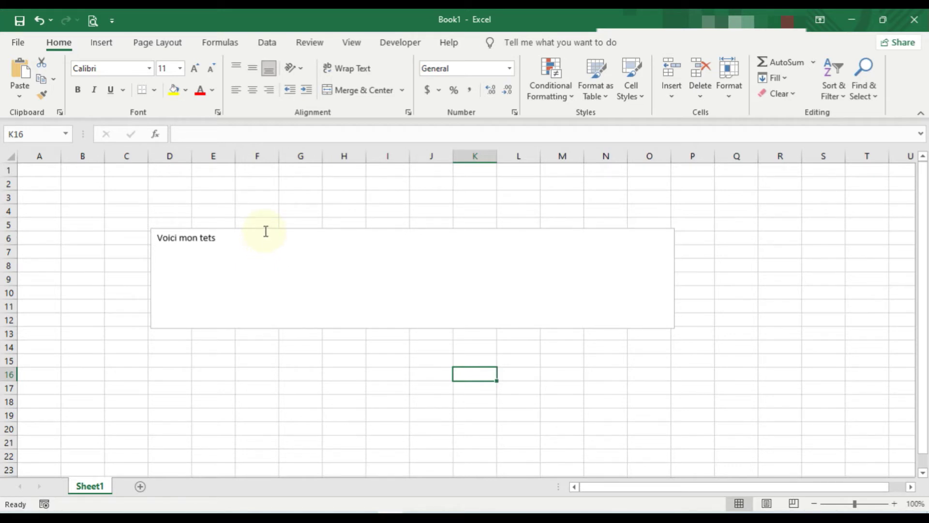
pyautogui.click(252, 267)
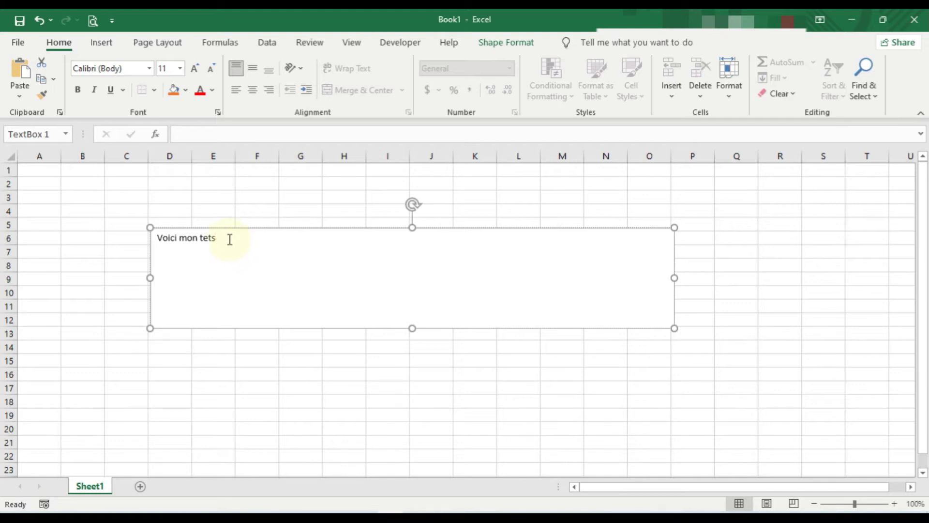
pyautogui.doubleClick(208, 234)
pyautogui.write('te')
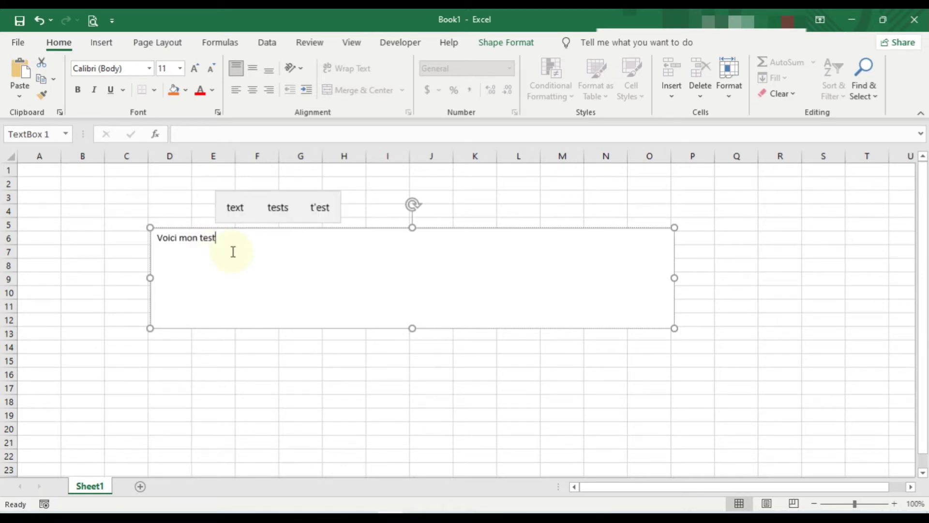
# Select the whole text box and make 'Voici mon test' bold.
pyautogui.moveTo(242, 240); pyautogui.dragTo(158, 237)
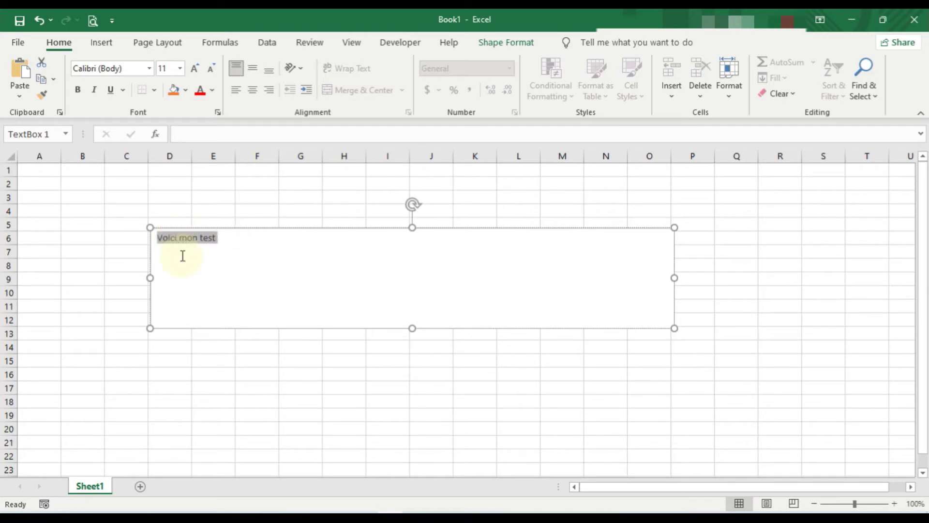
pyautogui.click(196, 267)
pyautogui.moveTo(218, 239); pyautogui.dragTo(157, 236)
pyautogui.click(174, 265)
pyautogui.click(148, 228)
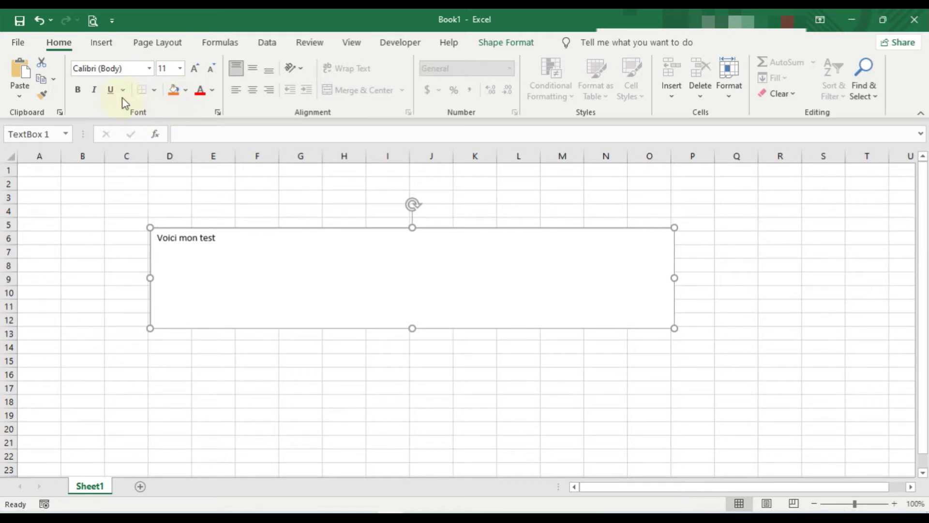
pyautogui.click(78, 90)
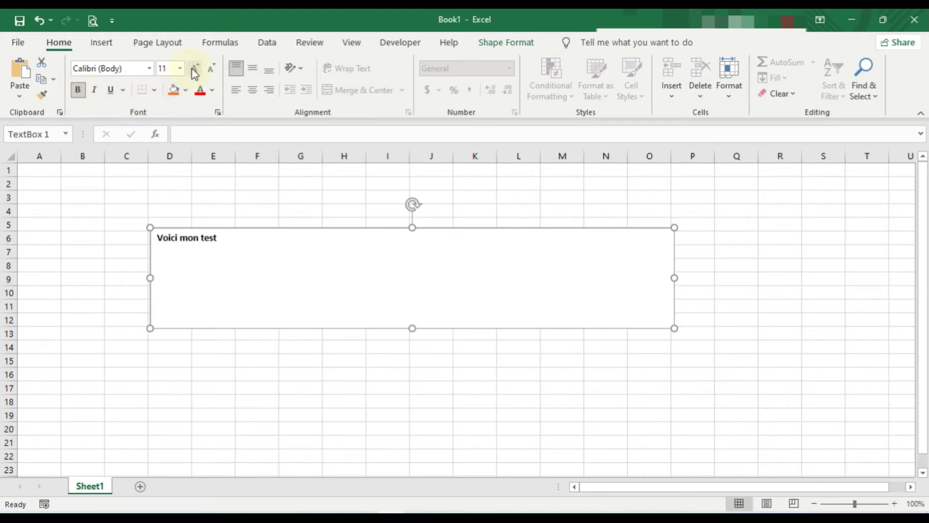
# Set the text to 28 pt, centred horizontally and vertically, and rotate the box about 20°.
pyautogui.click(180, 68)
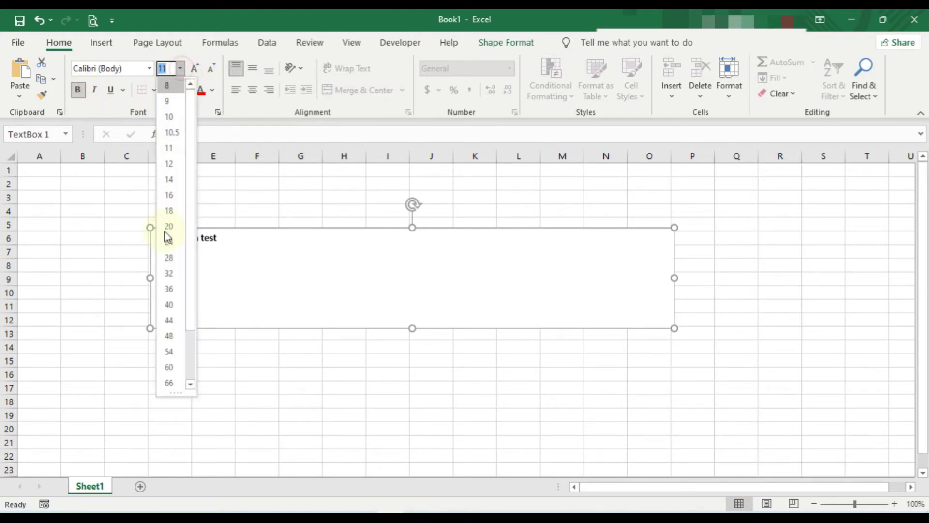
pyautogui.click(169, 257)
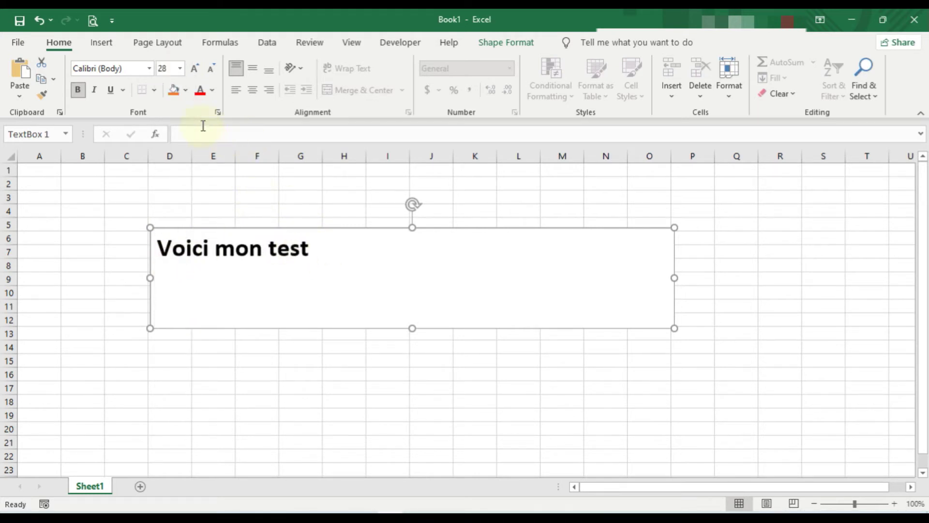
pyautogui.click(254, 92)
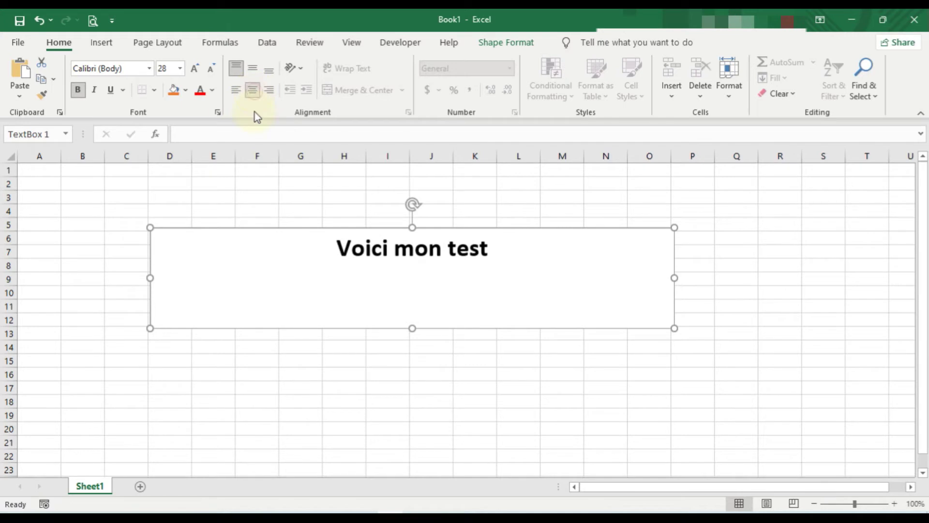
pyautogui.click(254, 72)
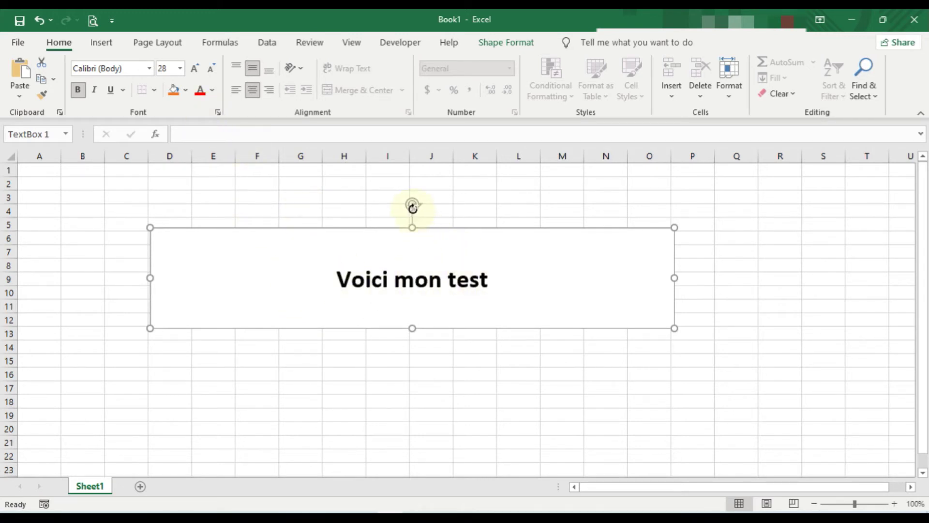
pyautogui.moveTo(413, 204)
pyautogui.mouseDown()
pyautogui.moveTo(436, 203)
pyautogui.moveTo(475, 248)
pyautogui.mouseUp()
# Drag the rotated text box to around columns G–K and rotate it back to level.
pyautogui.click(407, 262)
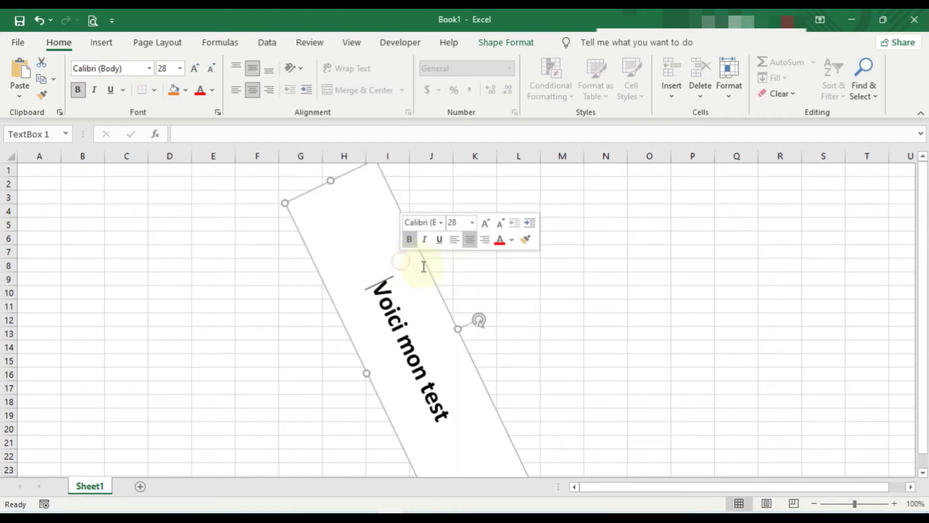
pyautogui.moveTo(433, 277); pyautogui.dragTo(223, 270)
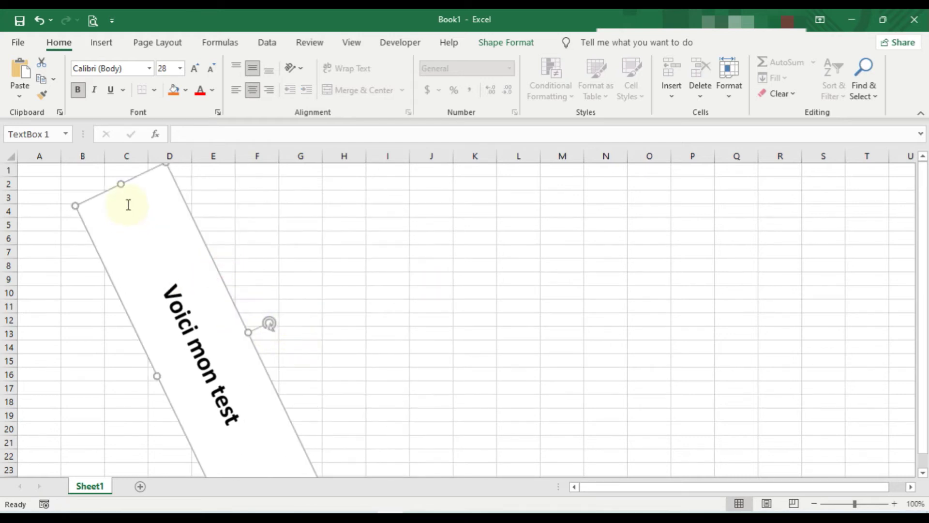
pyautogui.moveTo(118, 184); pyautogui.dragTo(208, 368)
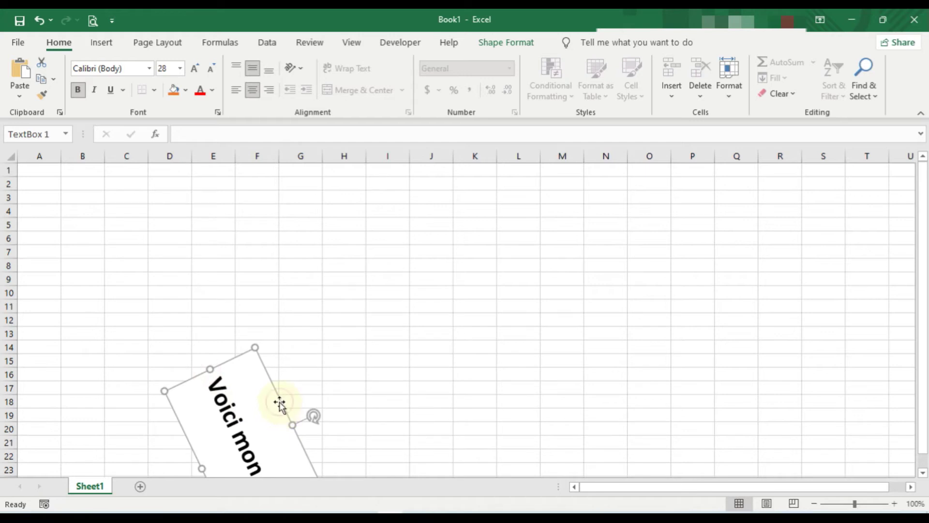
pyautogui.moveTo(280, 405); pyautogui.dragTo(456, 261)
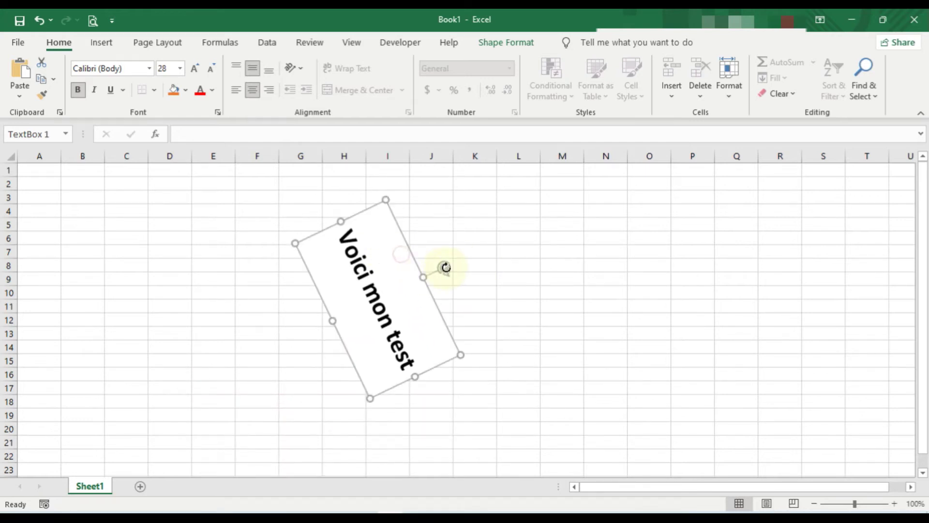
pyautogui.moveTo(444, 266); pyautogui.dragTo(379, 250)
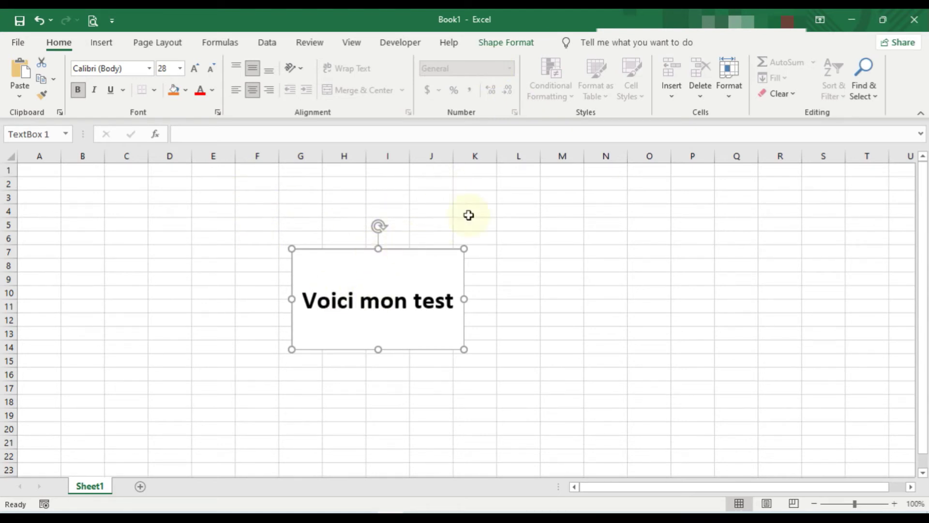
pyautogui.click(504, 45)
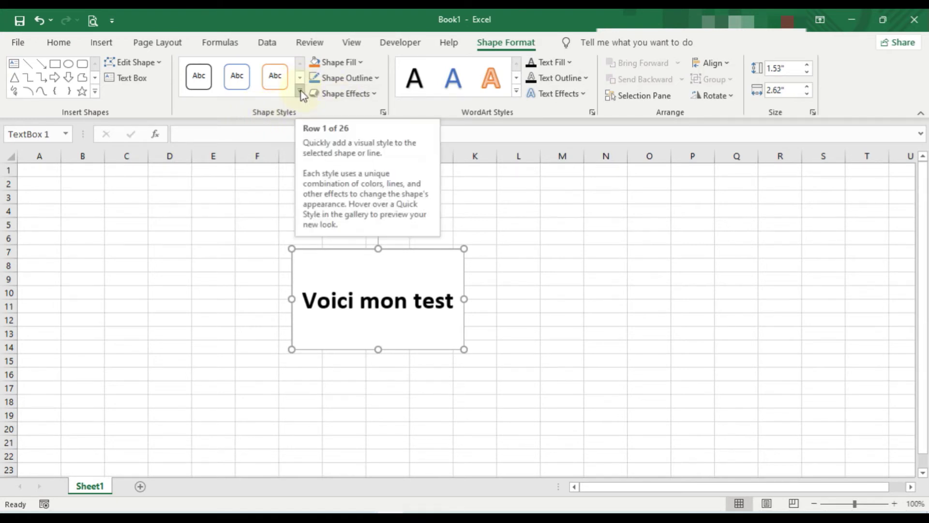
# Apply the blue colored-fill shape style with white text to the text box.
pyautogui.click(301, 77)
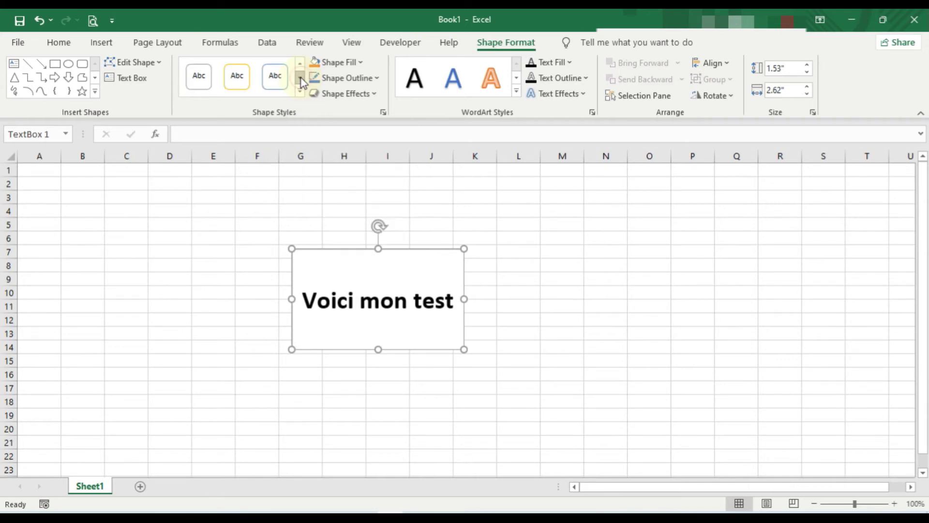
pyautogui.click(300, 90)
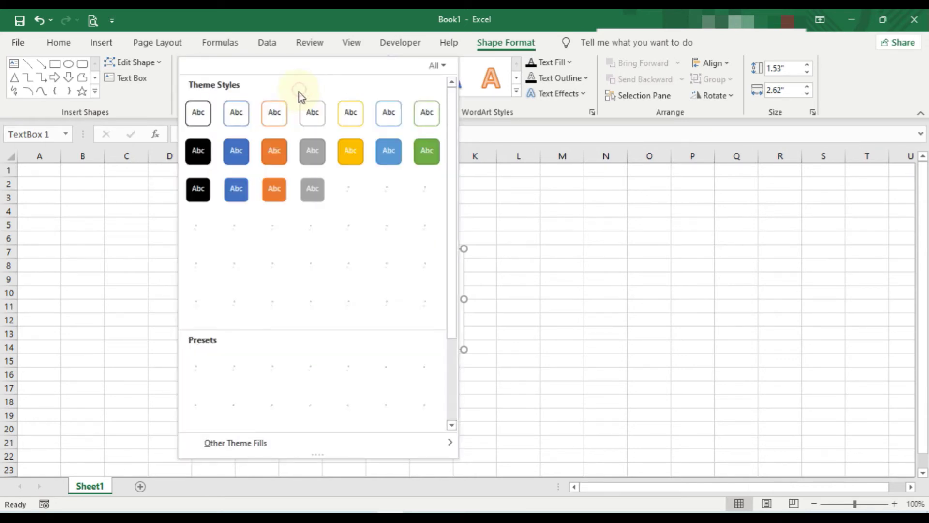
pyautogui.click(246, 199)
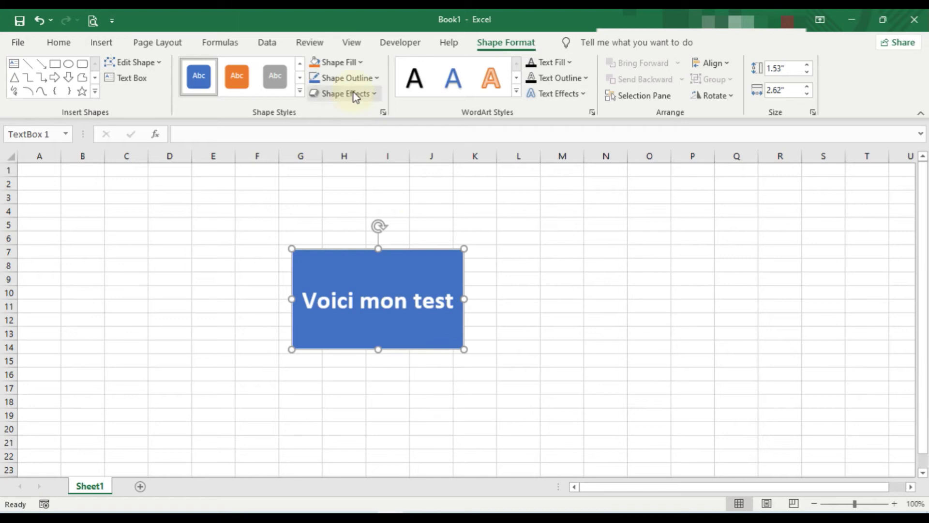
pyautogui.click(360, 62)
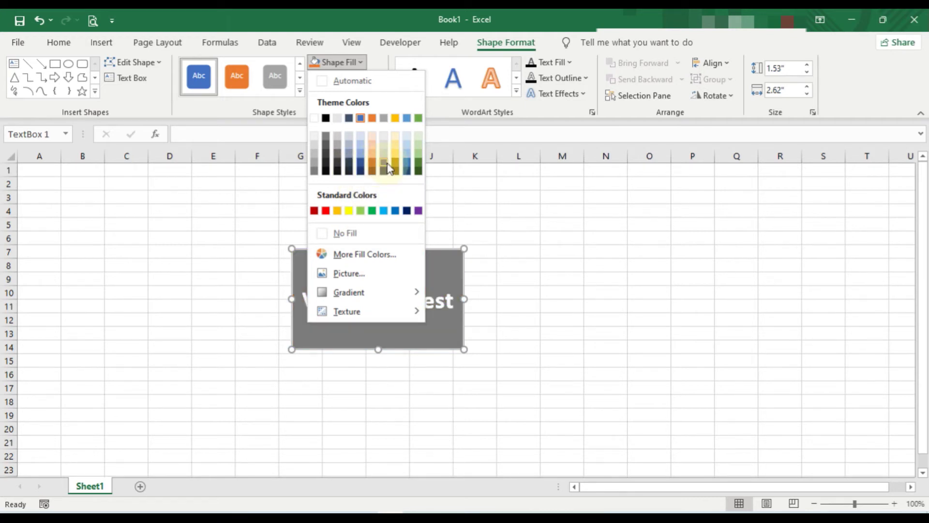
# Fill the text box dark green and give it a 4½ pt blue outline.
pyautogui.click(419, 169)
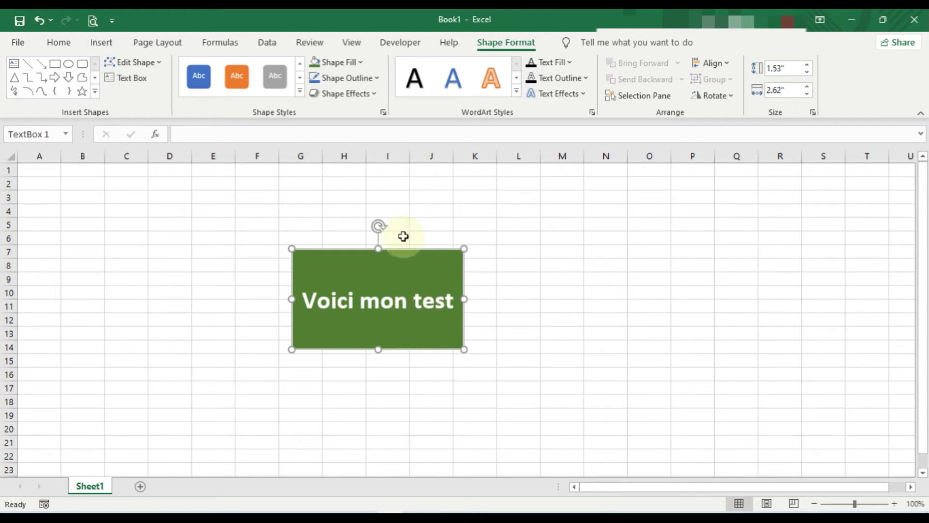
pyautogui.click(378, 80)
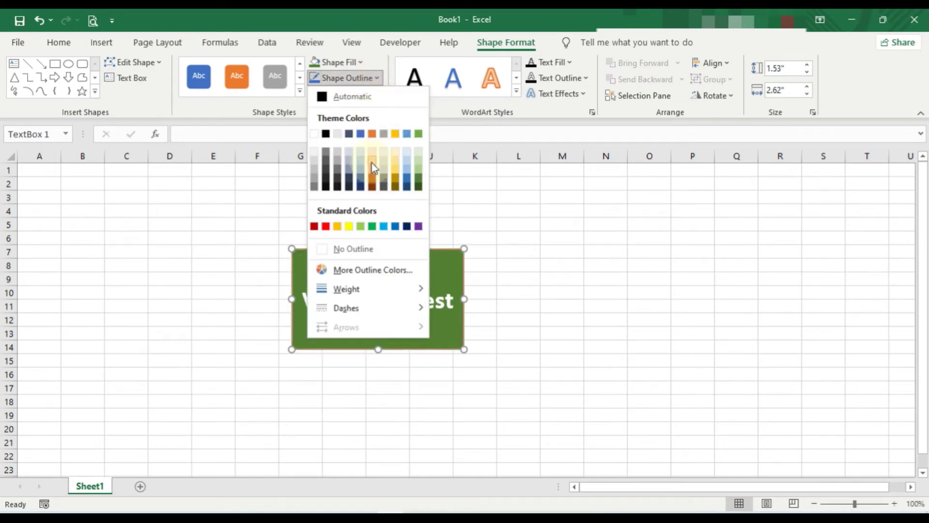
pyautogui.click(396, 227)
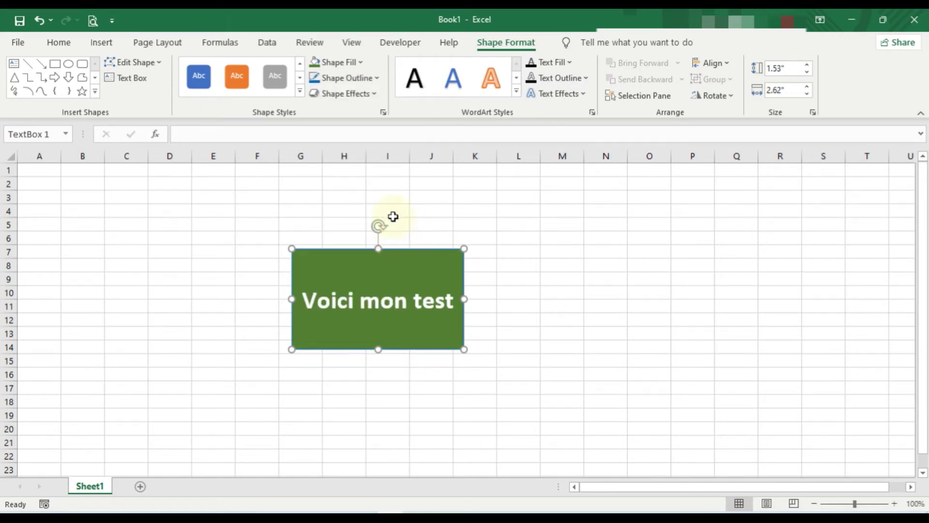
pyautogui.click(376, 78)
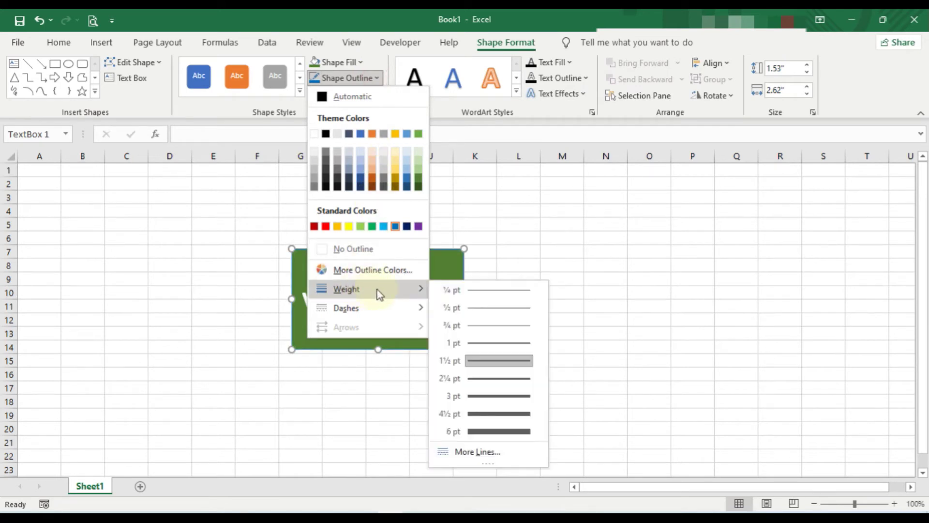
pyautogui.moveTo(347, 289)
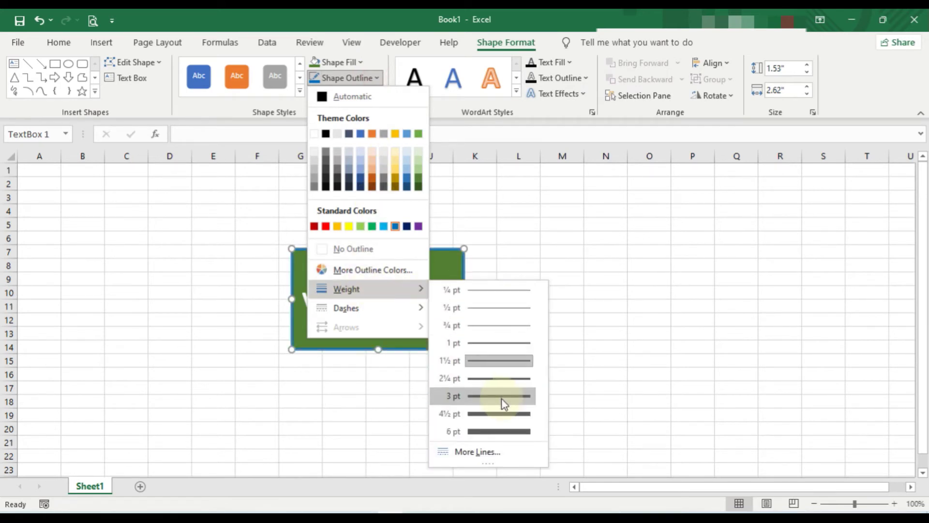
pyautogui.click(503, 414)
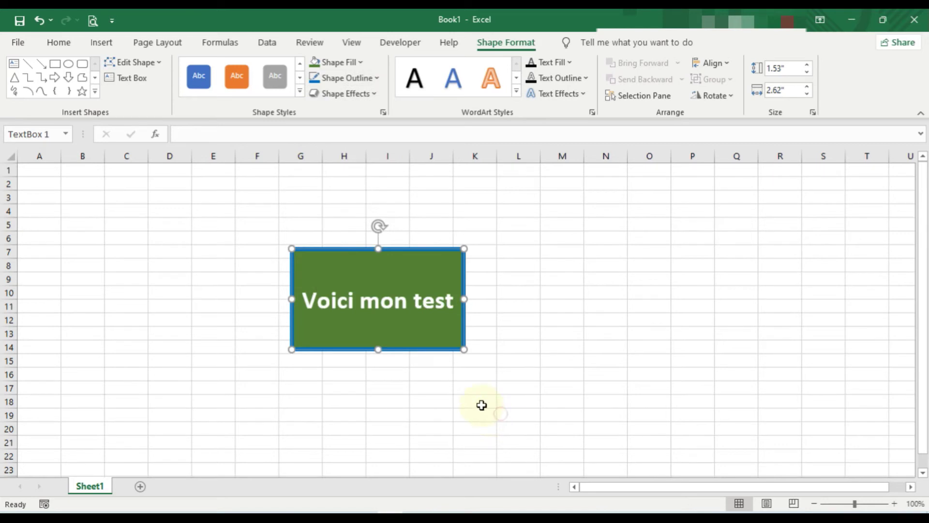
pyautogui.click(562, 304)
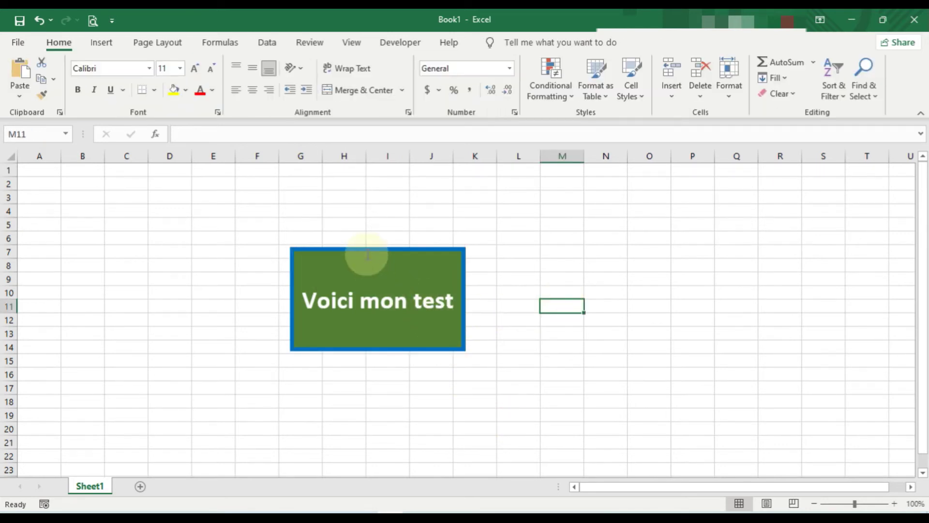
# Drag the green text box right so it spans roughly columns I–L.
pyautogui.click(341, 248)
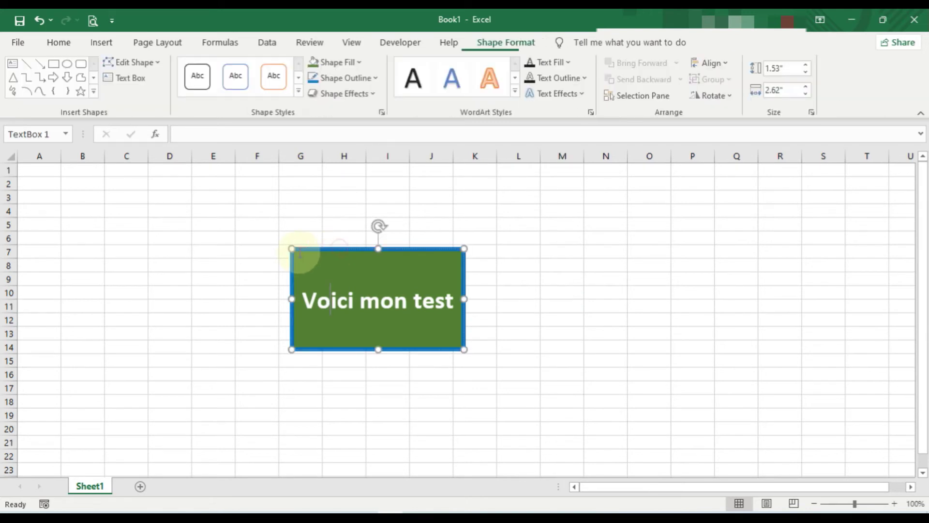
pyautogui.click(575, 318)
pyautogui.click(444, 253)
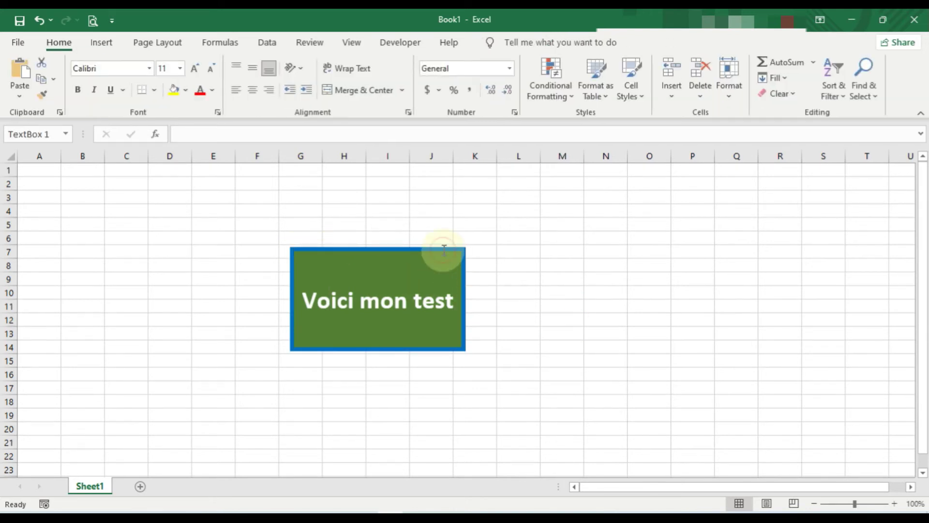
pyautogui.moveTo(443, 250); pyautogui.dragTo(519, 243)
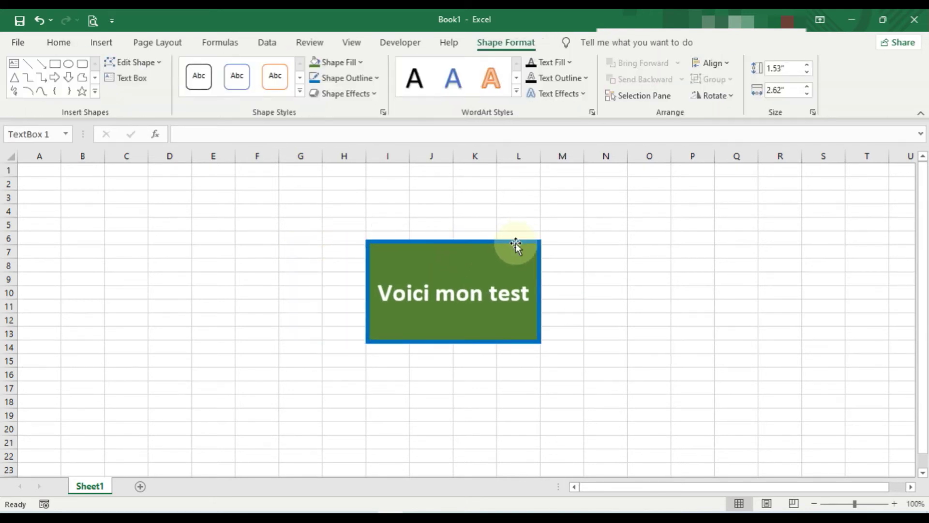
pyautogui.click(479, 295)
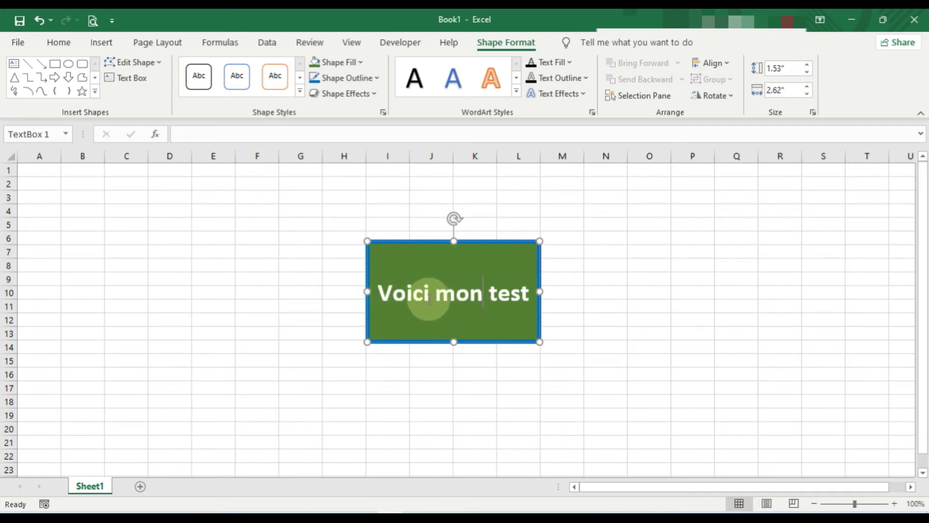
# Colour the 'Voici mon test' lettering yellow with a red 2¼ pt text outline.
pyautogui.tripleClick(451, 292)
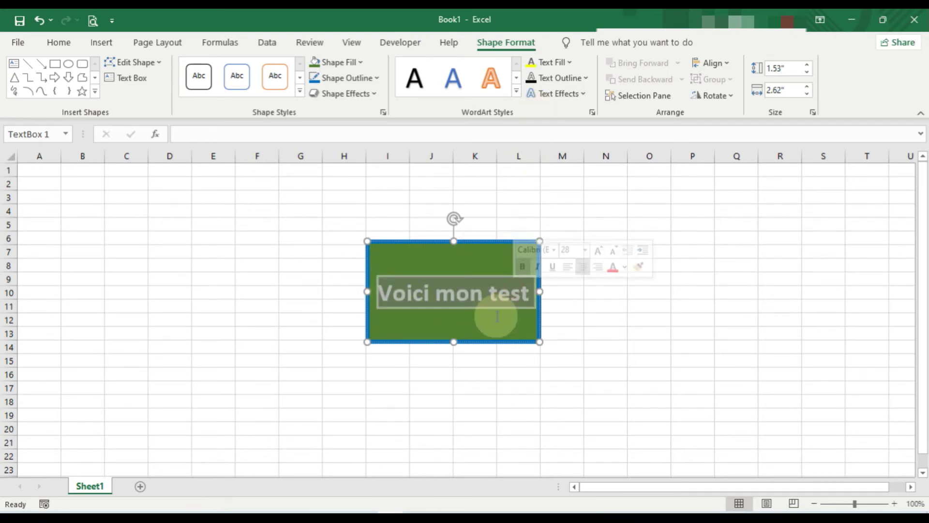
pyautogui.click(535, 65)
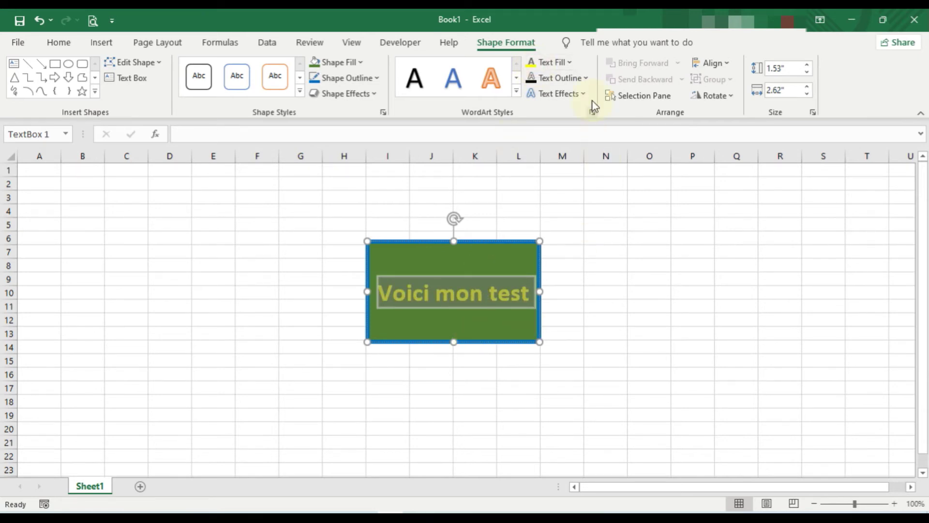
pyautogui.click(586, 79)
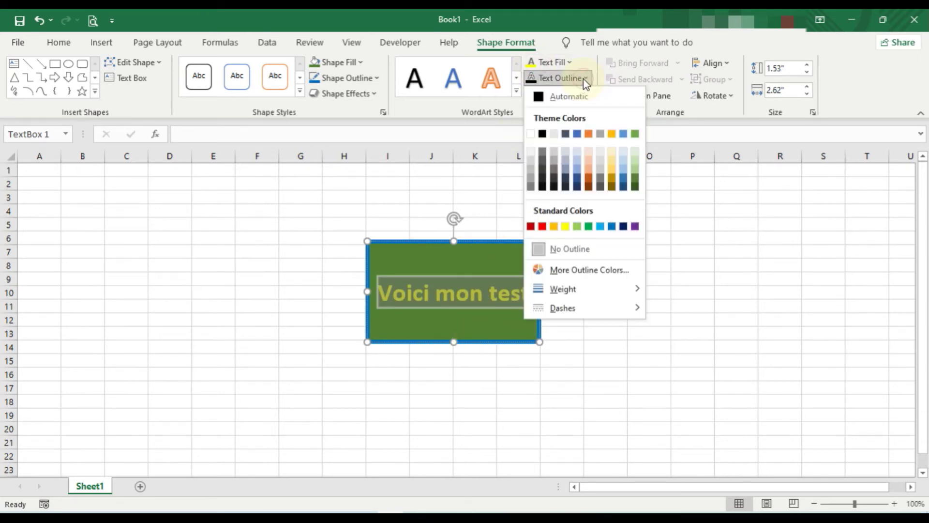
pyautogui.click(546, 226)
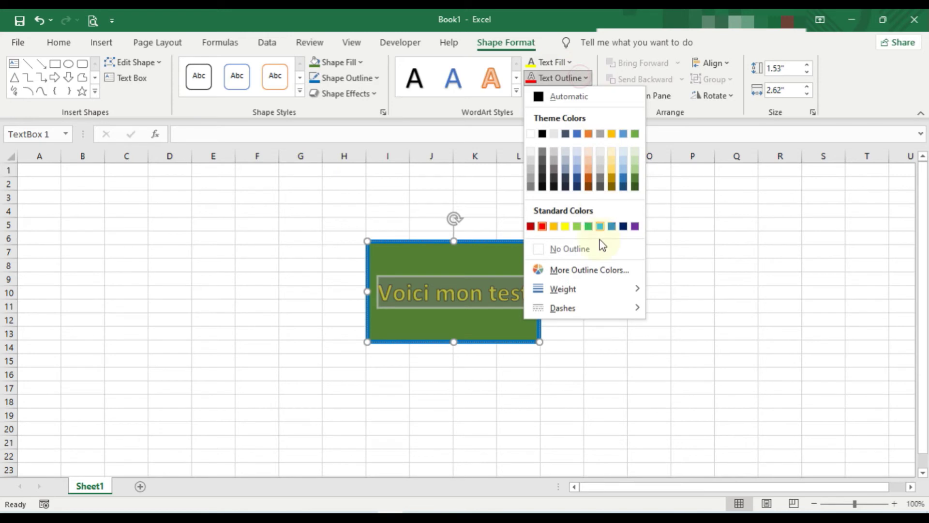
pyautogui.moveTo(564, 289)
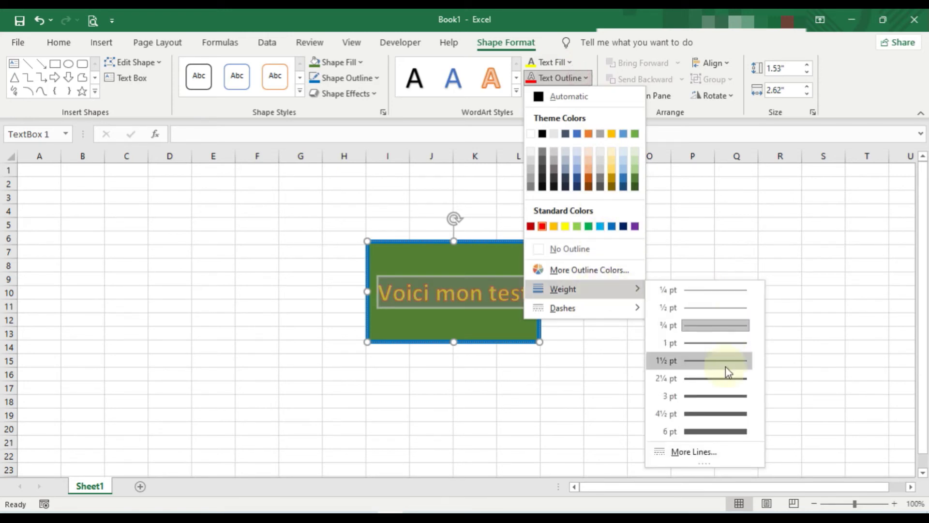
pyautogui.click(726, 380)
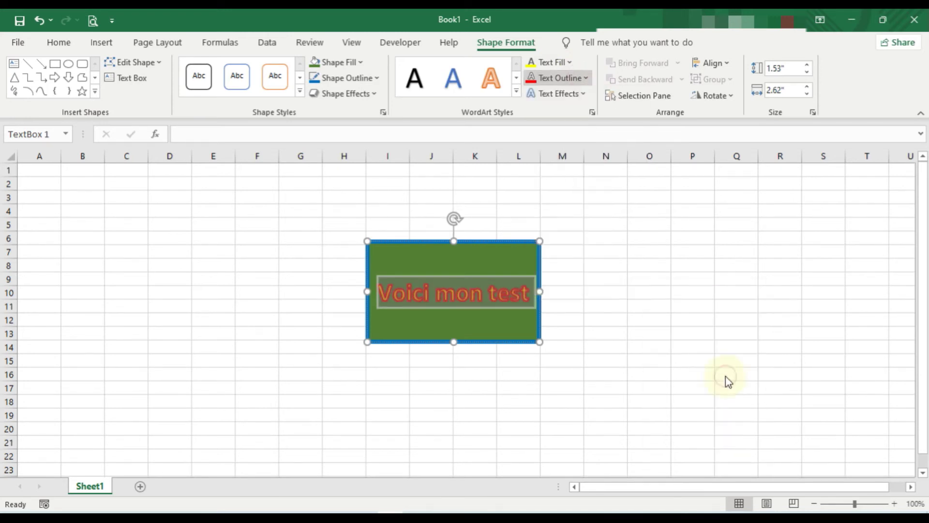
pyautogui.click(509, 386)
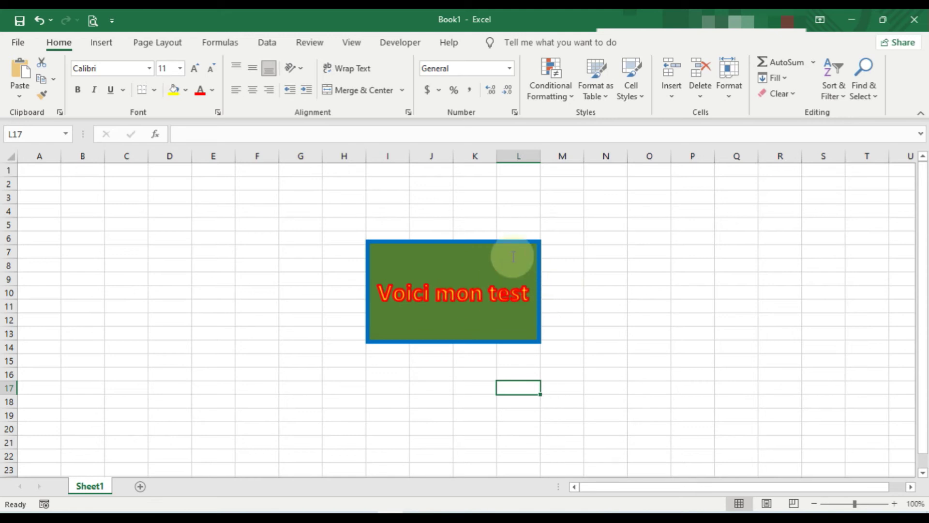
# Drag the formatted text box left to sit over columns E–H, rows 7–14.
pyautogui.click(387, 240)
pyautogui.click(510, 292)
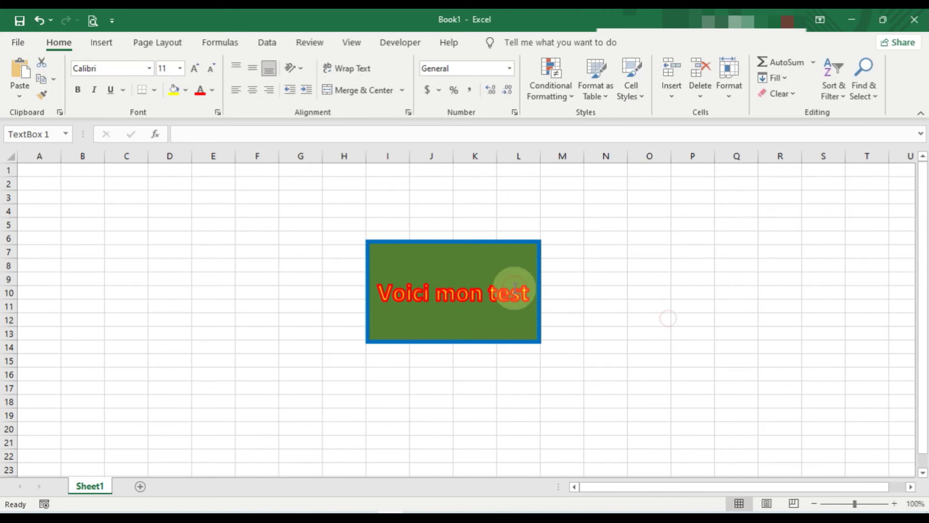
pyautogui.moveTo(484, 242); pyautogui.dragTo(319, 253)
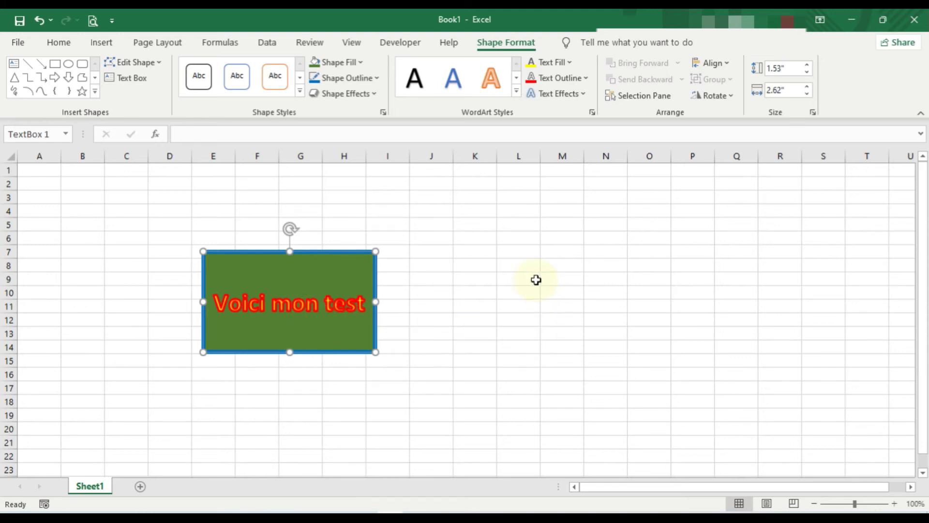
# Make two copies of the green text box and move one to columns N–Q.
pyautogui.hotkey('ctrl', 'd')
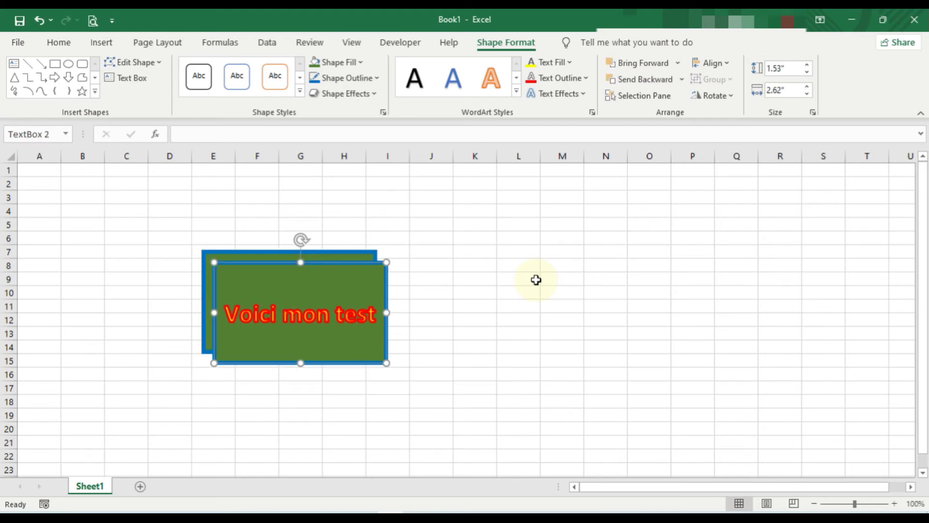
pyautogui.hotkey('ctrl', 'd')
pyautogui.hotkey('ctrl', 'd')
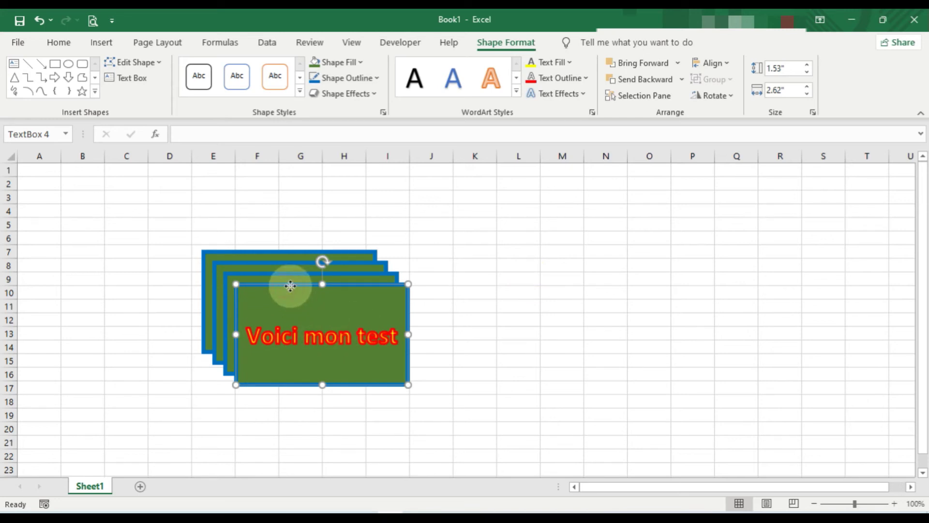
pyautogui.moveTo(282, 286); pyautogui.dragTo(628, 224)
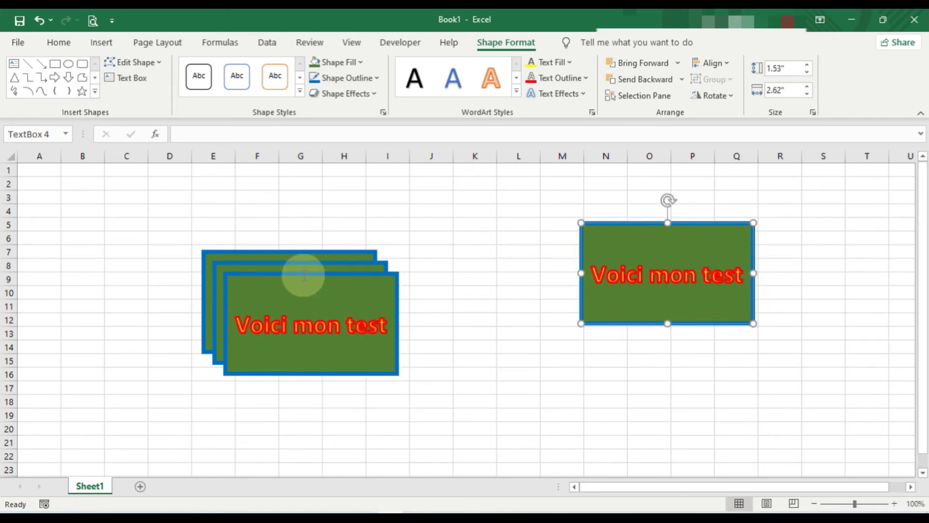
# Place one copy just below the right-hand box and move another down toward rows 15–23.
pyautogui.click(248, 274)
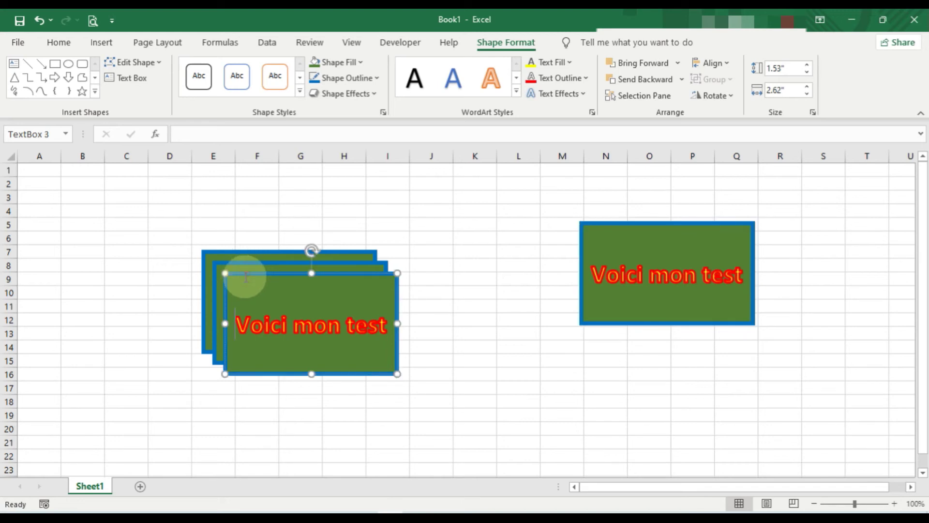
pyautogui.moveTo(241, 273); pyautogui.dragTo(595, 353)
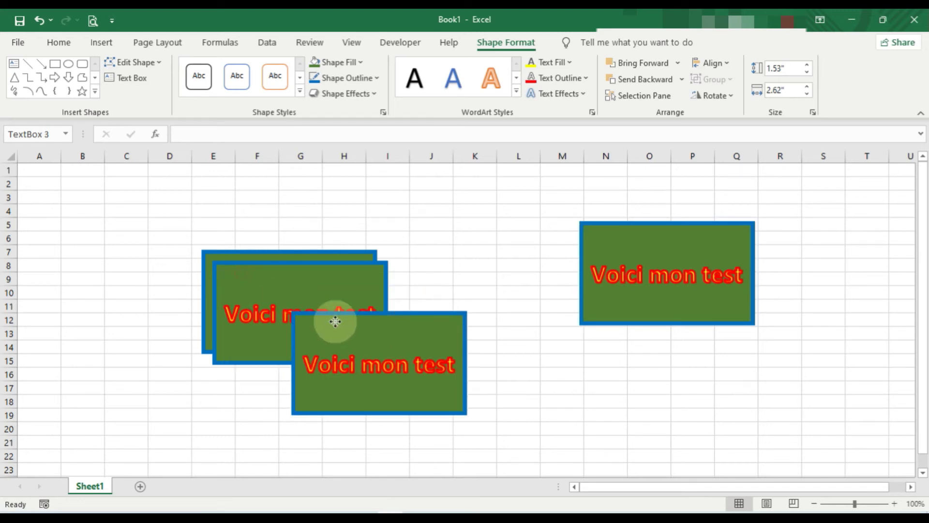
pyautogui.moveTo(595, 354); pyautogui.dragTo(596, 345)
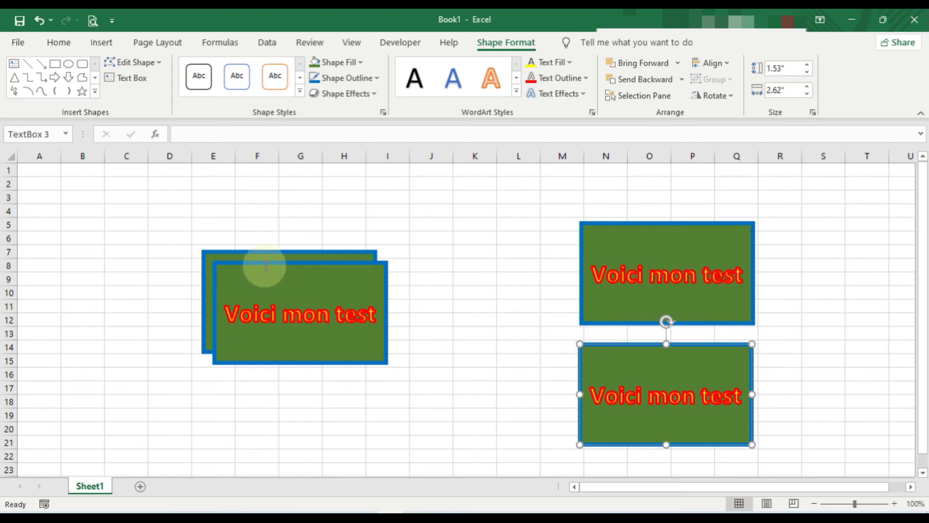
pyautogui.click(245, 264)
pyautogui.moveTo(246, 264); pyautogui.dragTo(378, 376)
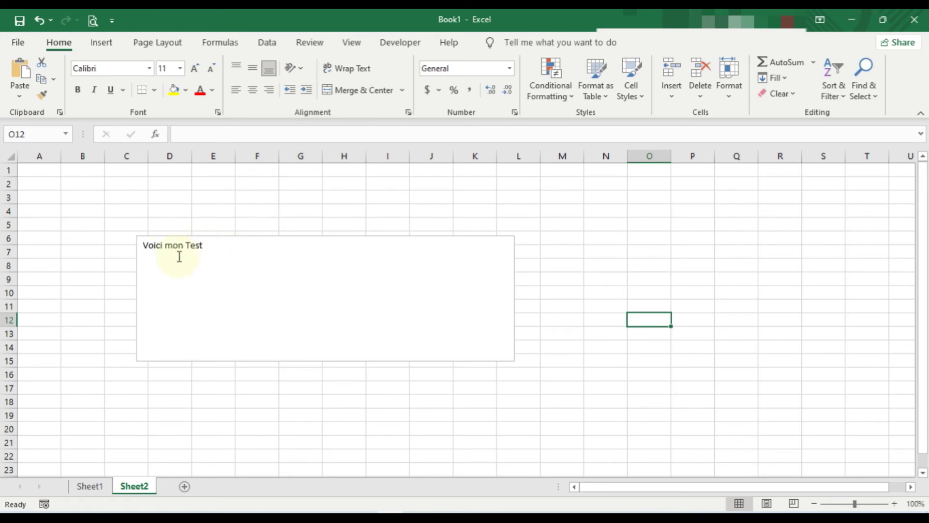
pyautogui.click(219, 247)
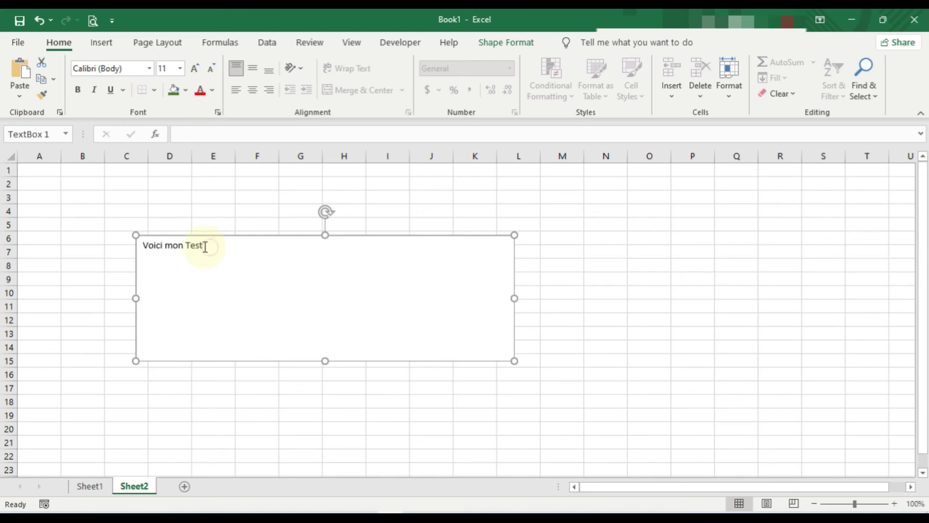
pyautogui.moveTo(209, 247); pyautogui.dragTo(145, 244)
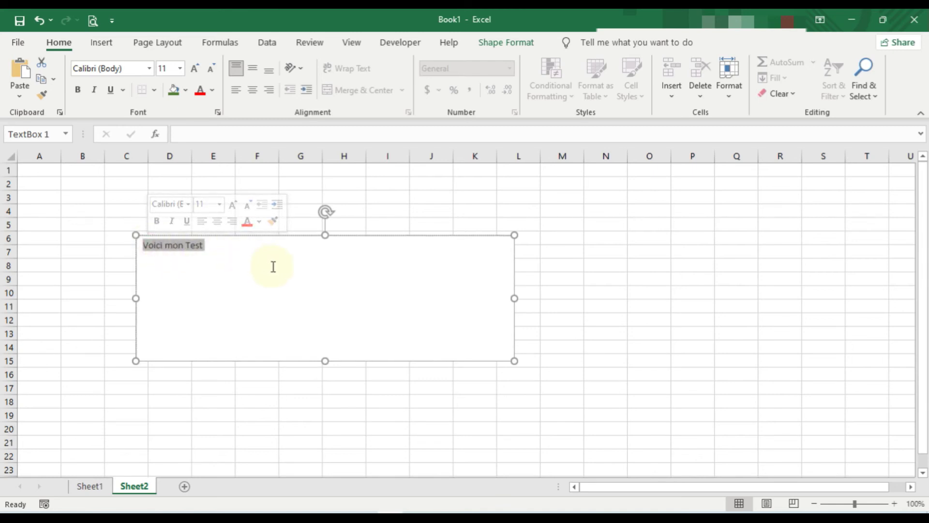
pyautogui.click(227, 295)
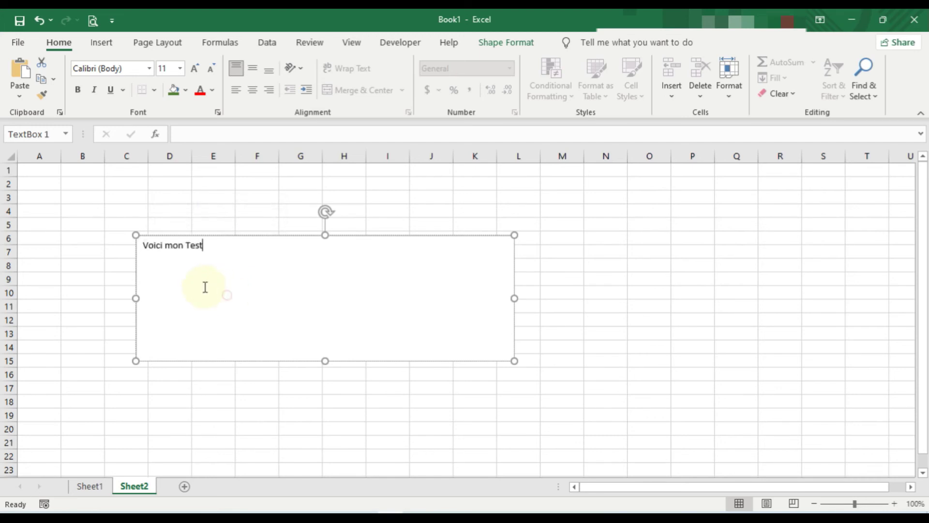
pyautogui.click(135, 236)
# Add yellow-style WordArt reading 'Voici mon Test' and shift it up and right of the text box.
pyautogui.click(100, 42)
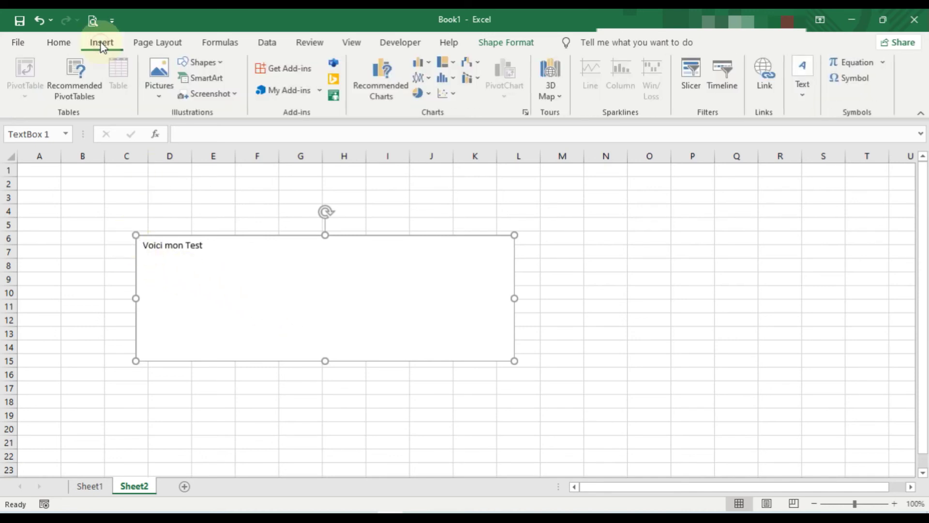
pyautogui.click(804, 97)
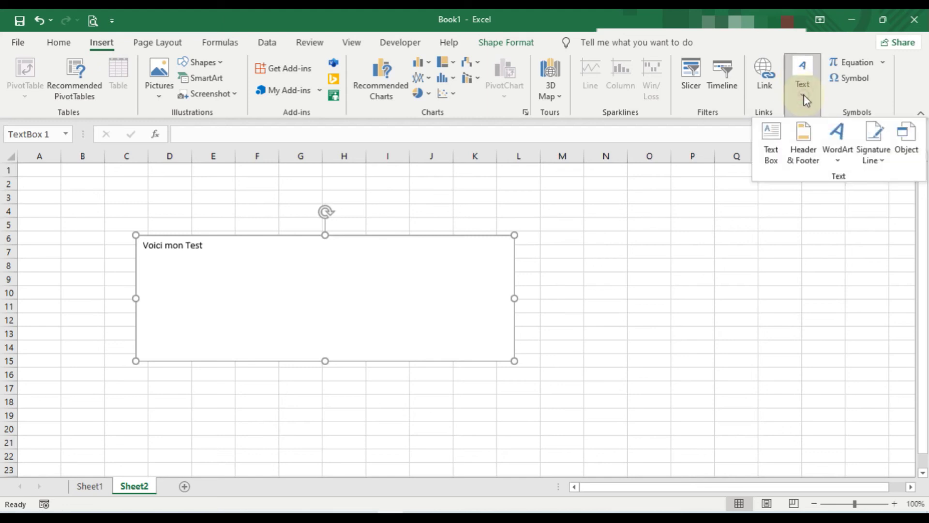
pyautogui.click(839, 160)
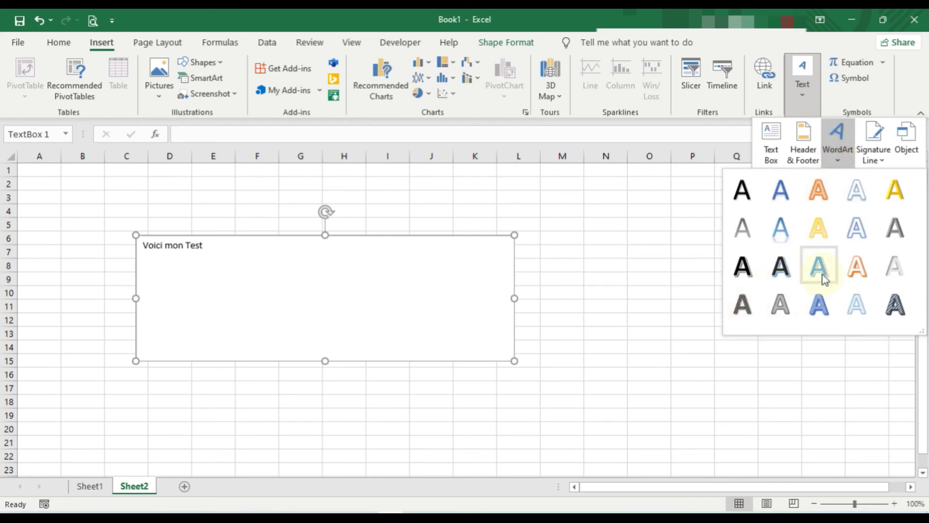
pyautogui.click(899, 193)
pyautogui.moveTo(318, 284)
pyautogui.mouseDown()
pyautogui.moveTo(355, 232)
pyautogui.moveTo(394, 234)
pyautogui.moveTo(438, 266)
pyautogui.moveTo(354, 271)
pyautogui.mouseUp()
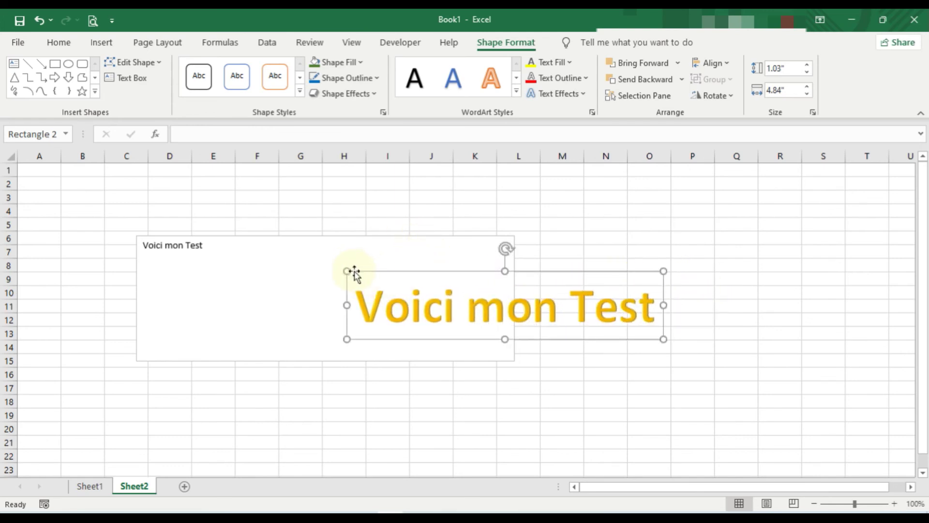
# Shift the gold WordArt slightly up-left, then right to span columns I–P, rows 7–12.
pyautogui.moveTo(355, 273); pyautogui.dragTo(318, 255)
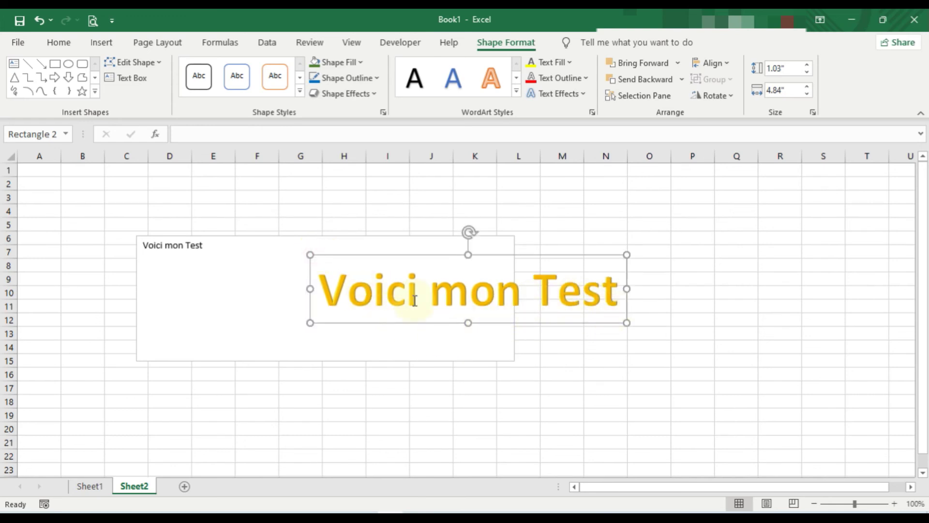
pyautogui.moveTo(569, 254); pyautogui.dragTo(660, 248)
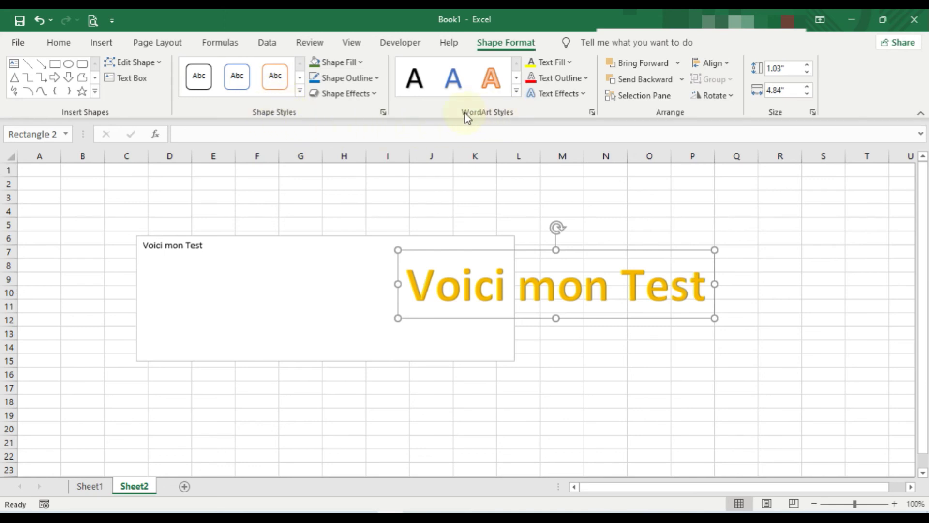
# Apply the black theme shape style as the WordArt's filled background.
pyautogui.click(301, 80)
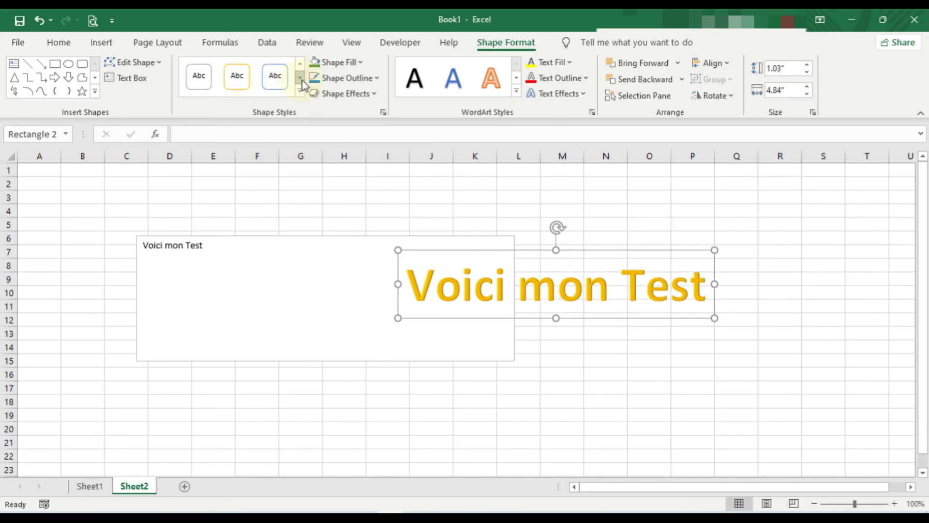
pyautogui.click(301, 91)
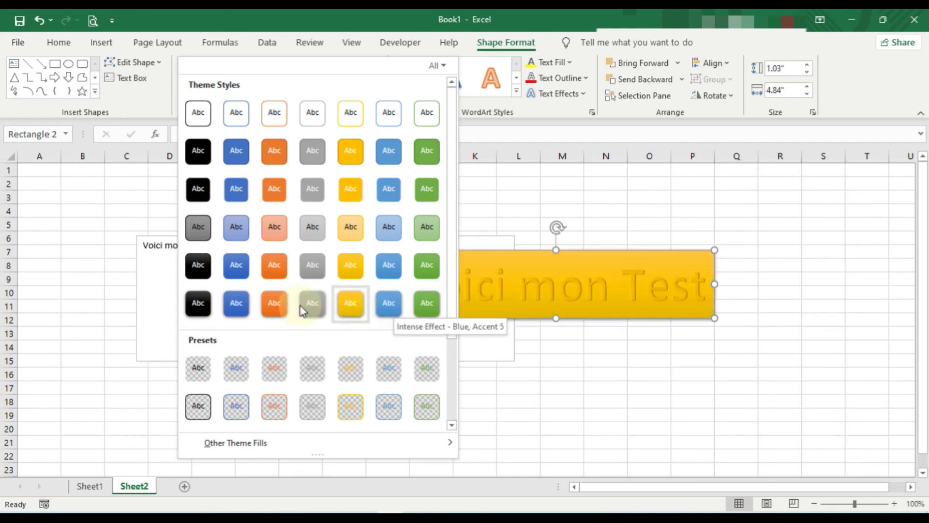
pyautogui.click(202, 302)
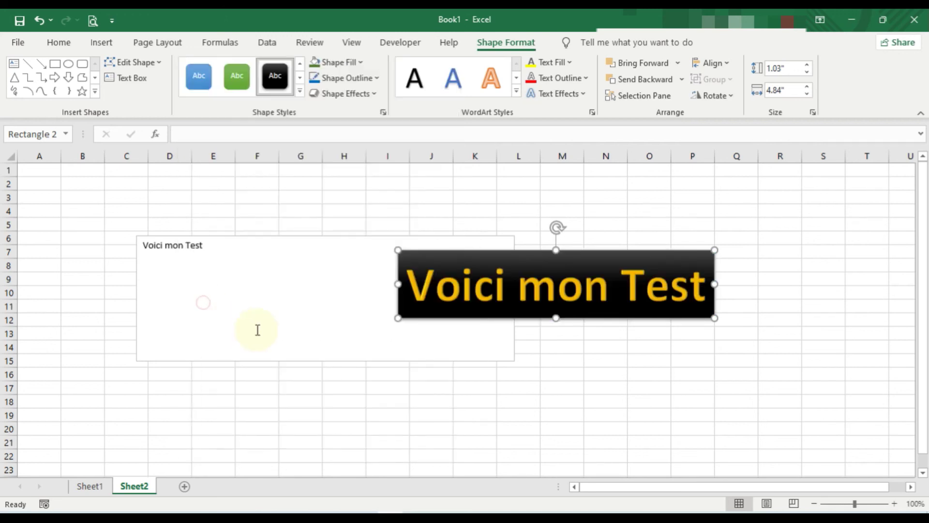
pyautogui.click(515, 91)
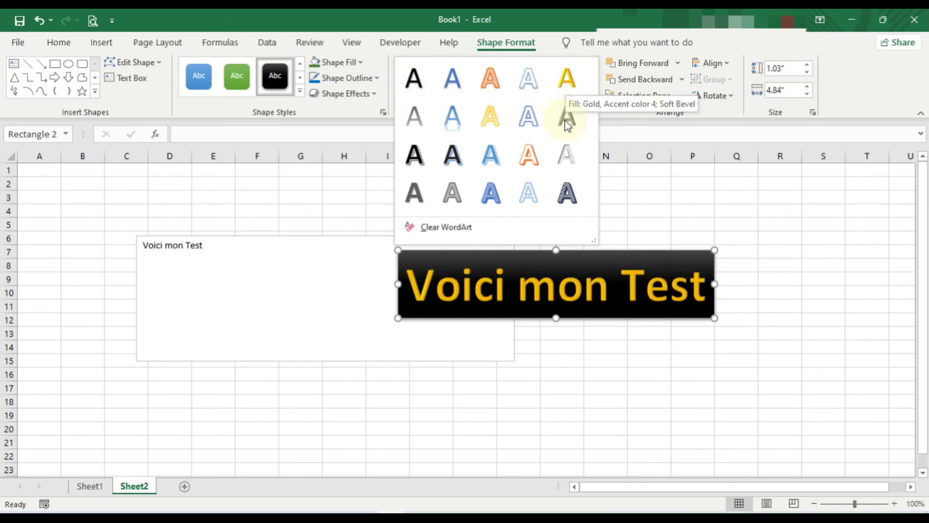
# Apply the blue fill, white outline, hard shadow WordArt text style.
pyautogui.click(492, 162)
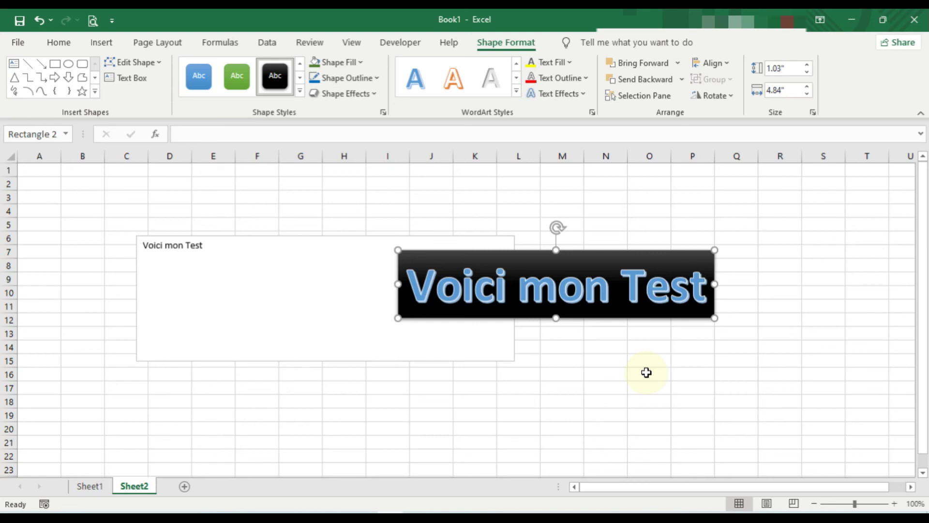
# Undo the blue text style, then delete the WordArt and the plain 'Voici mon Test' text box.
pyautogui.hotkey('ctrl', 'z')
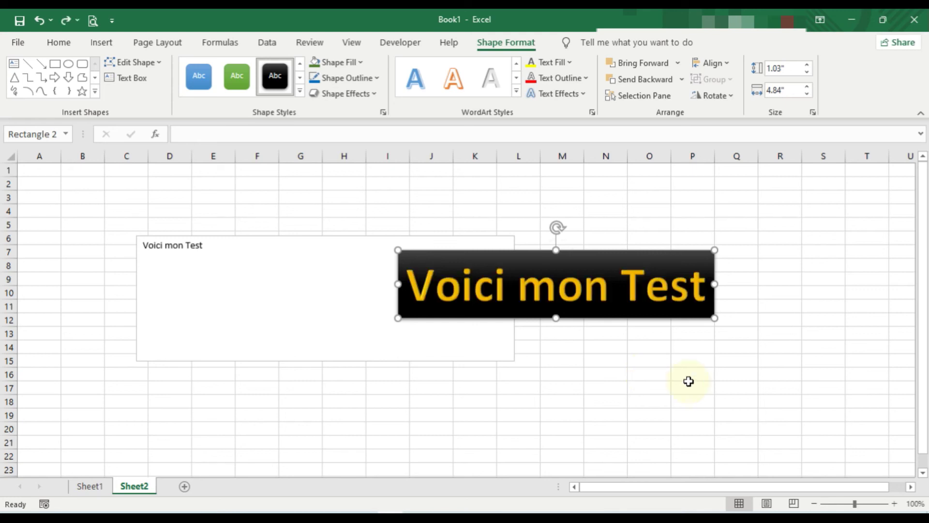
pyautogui.press('Delete')
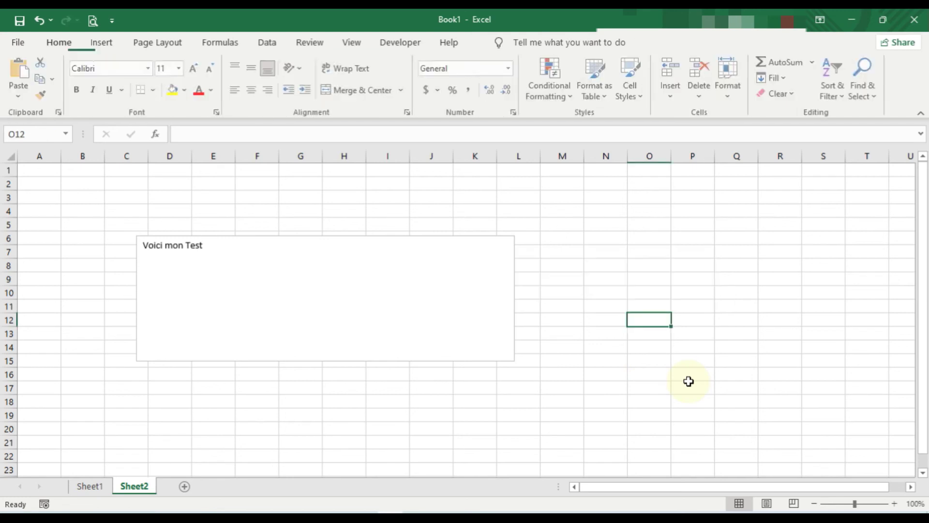
pyautogui.click(422, 282)
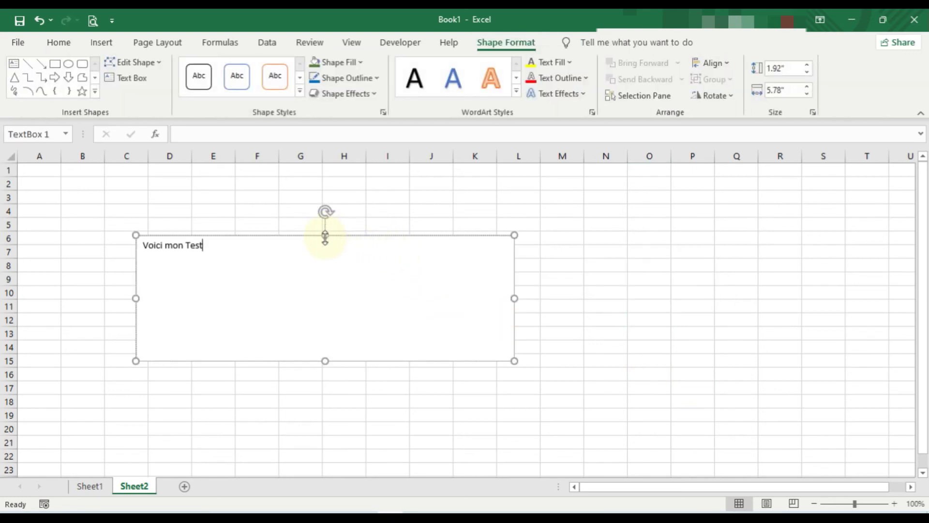
pyautogui.click(323, 234)
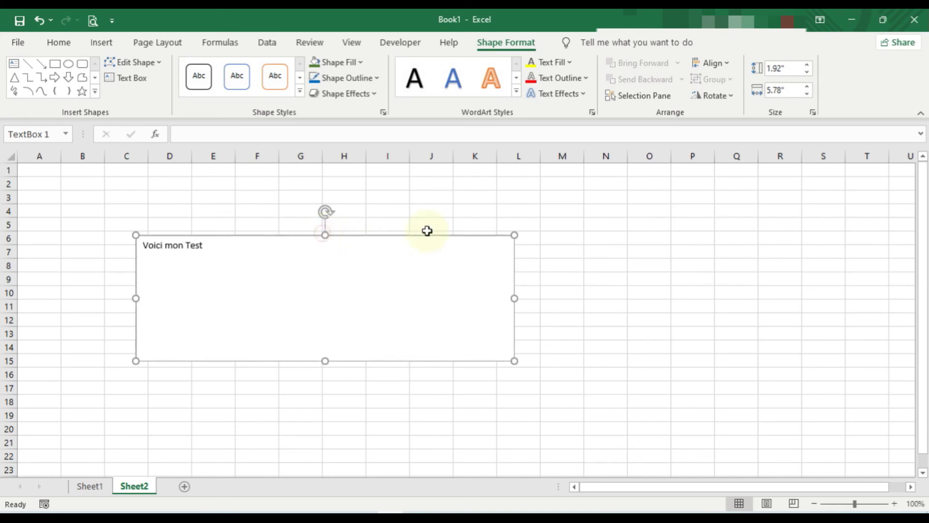
pyautogui.press('Delete')
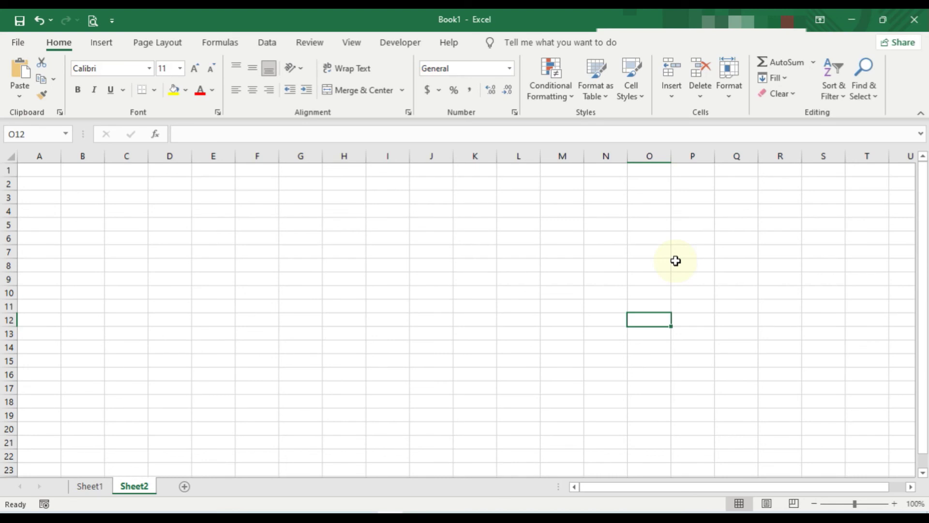